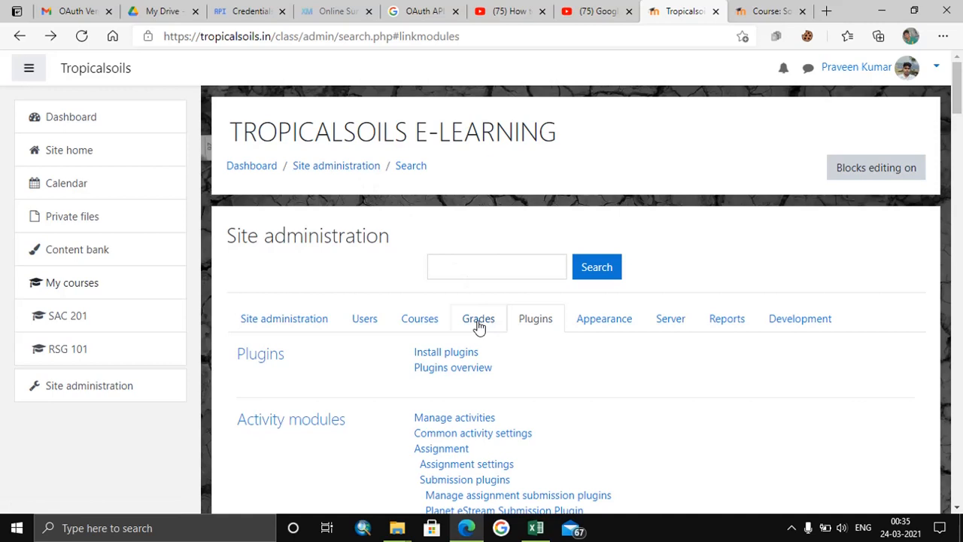
Reach Site administration's Plugins links and the Install plugins page.
{"action": "left_click", "coordinate": [536, 321]}
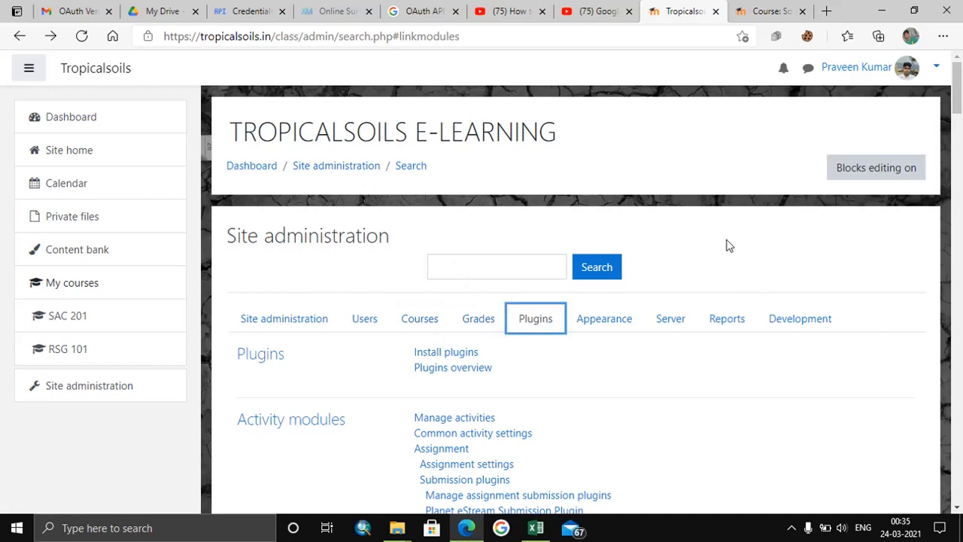
{"action": "scroll", "coordinate": [728, 246], "scroll_direction": "down", "scroll_amount": 2}
{"action": "scroll", "coordinate": [729, 245], "scroll_direction": "down", "scroll_amount": 1}
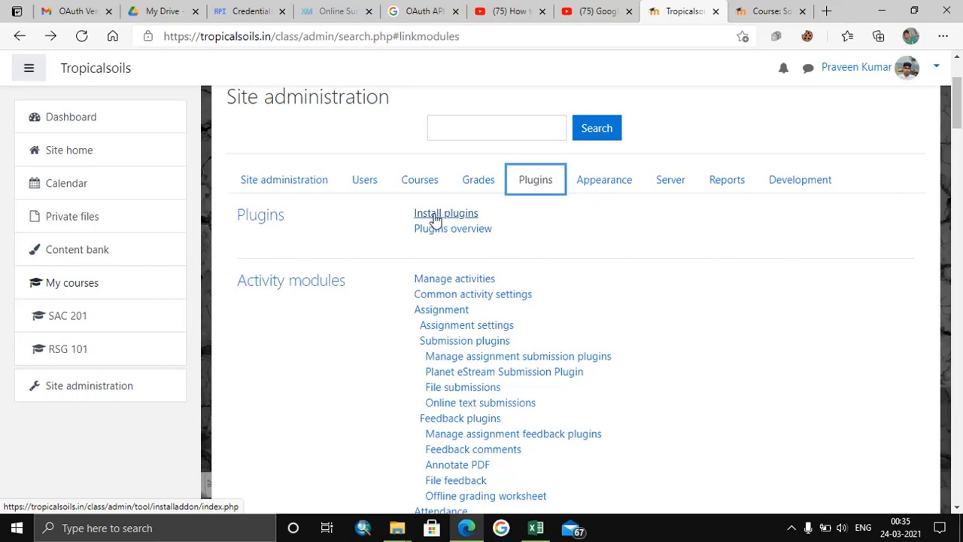
{"action": "left_click", "coordinate": [455, 216]}
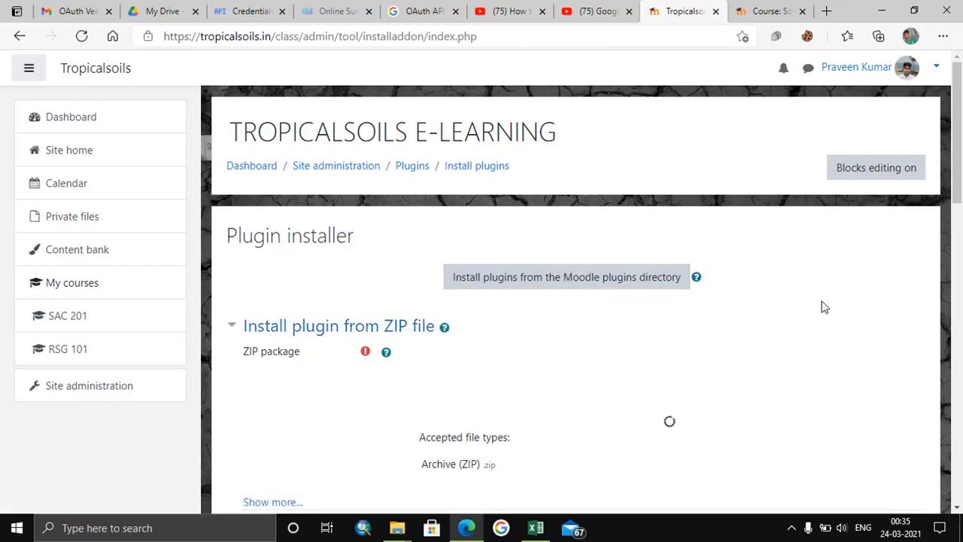
{"action": "scroll", "coordinate": [812, 286], "scroll_direction": "down", "scroll_amount": 2}
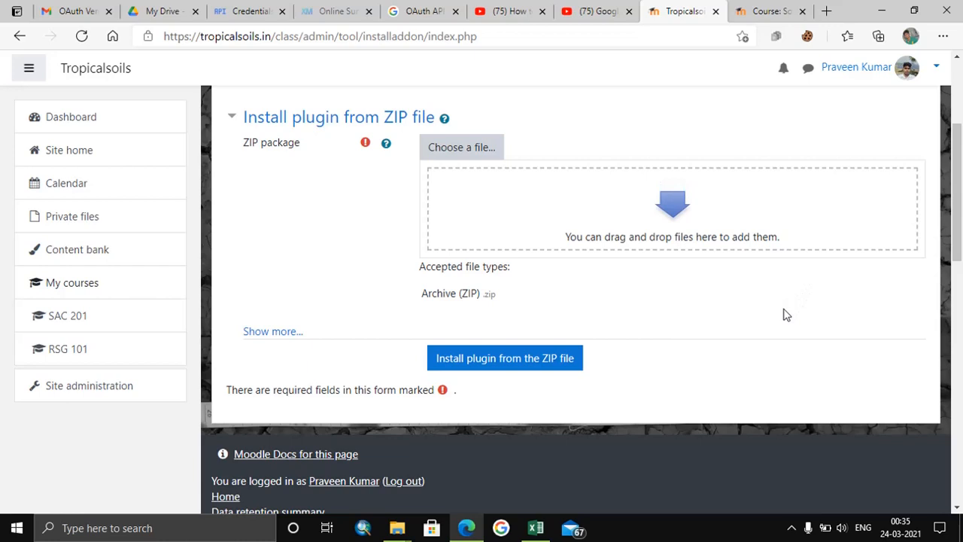
{"action": "scroll", "coordinate": [339, 173], "scroll_direction": "up", "scroll_amount": 2}
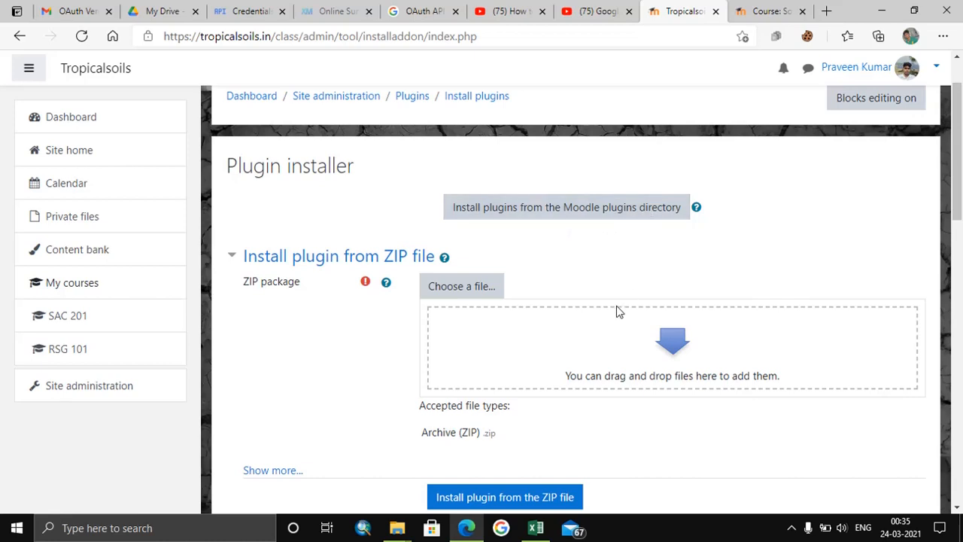
{"action": "scroll", "coordinate": [681, 347], "scroll_direction": "down", "scroll_amount": 2}
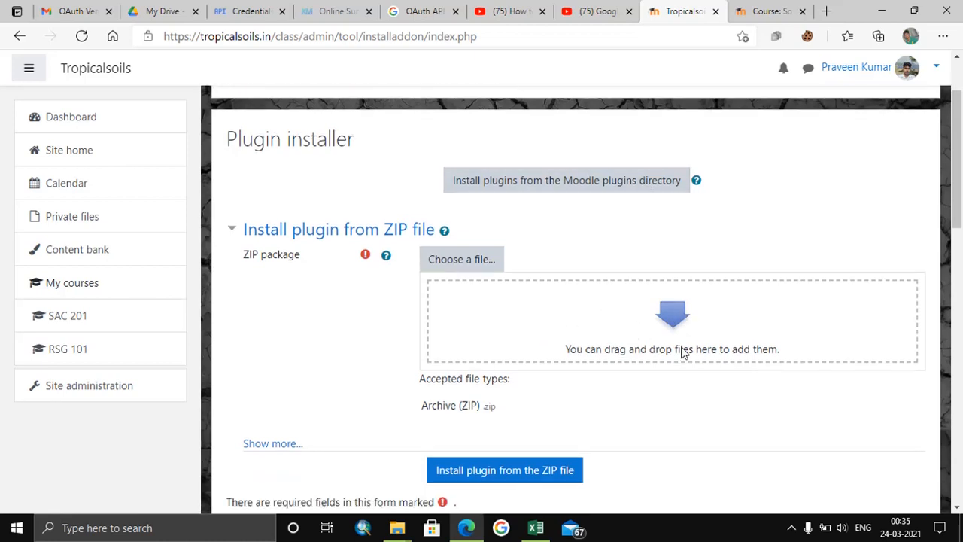
{"action": "scroll", "coordinate": [684, 355], "scroll_direction": "down", "scroll_amount": 2}
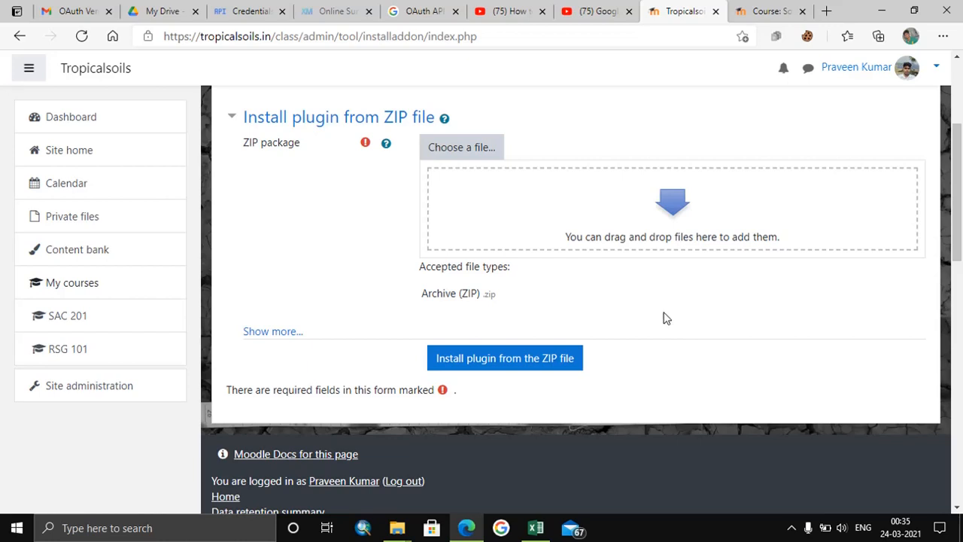
Switch to the Soil Resource Inventory course, enable editing, and start adding a resource from the Resources list.
{"action": "left_click", "coordinate": [766, 11]}
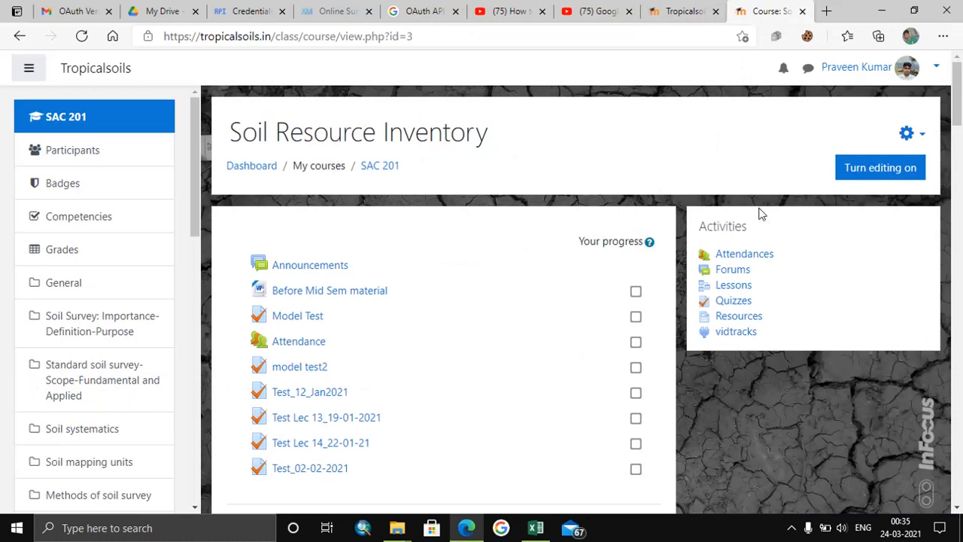
{"action": "left_click", "coordinate": [891, 171]}
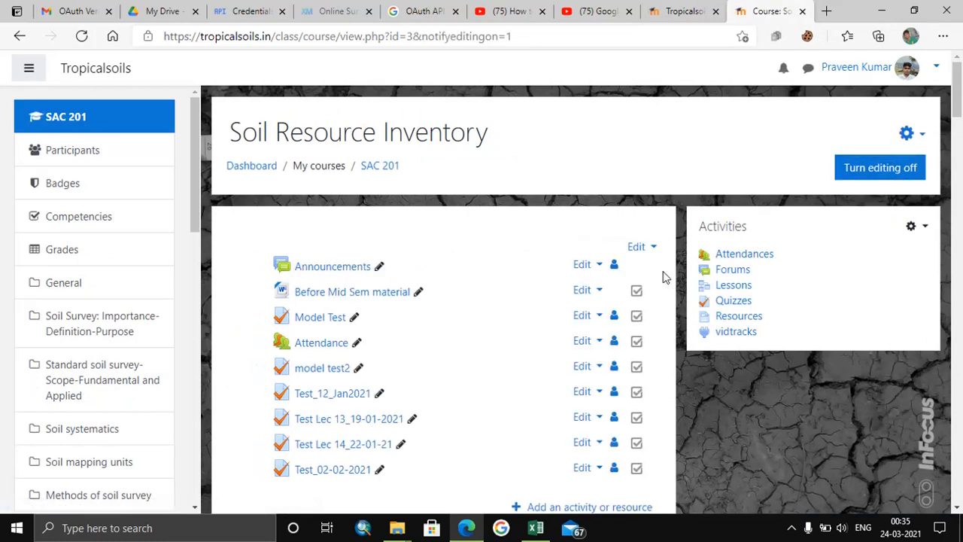
{"action": "scroll", "coordinate": [841, 137], "scroll_direction": "down", "scroll_amount": 1}
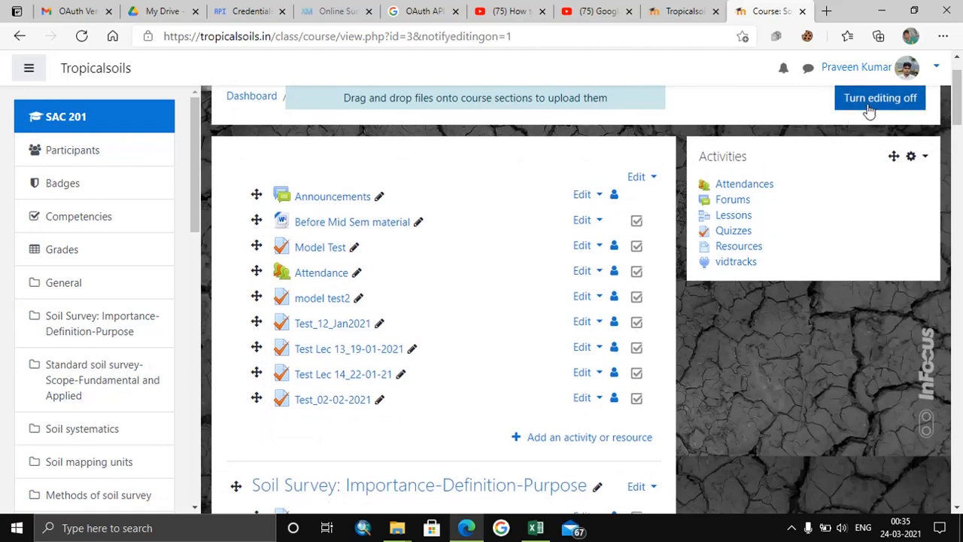
{"action": "scroll", "coordinate": [710, 350], "scroll_direction": "down", "scroll_amount": 1}
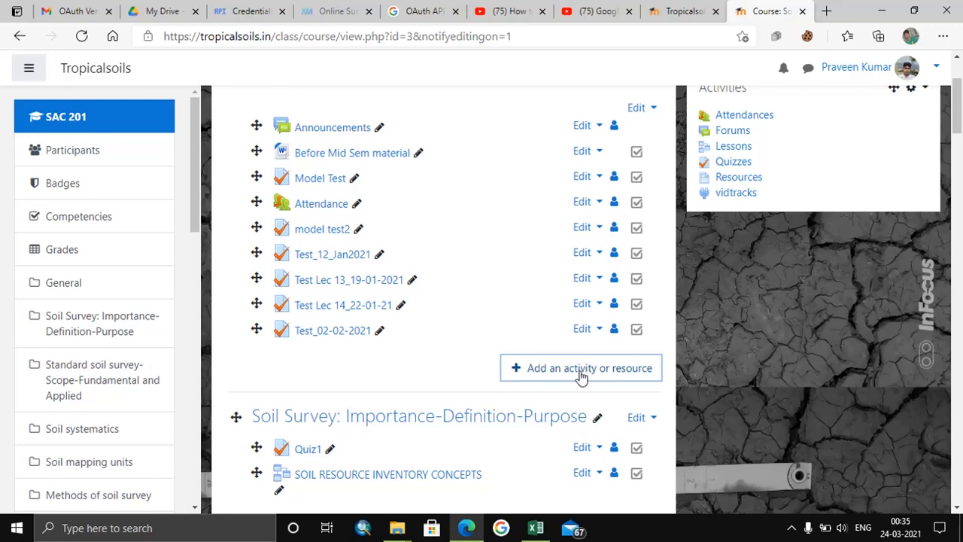
{"action": "left_click", "coordinate": [581, 373]}
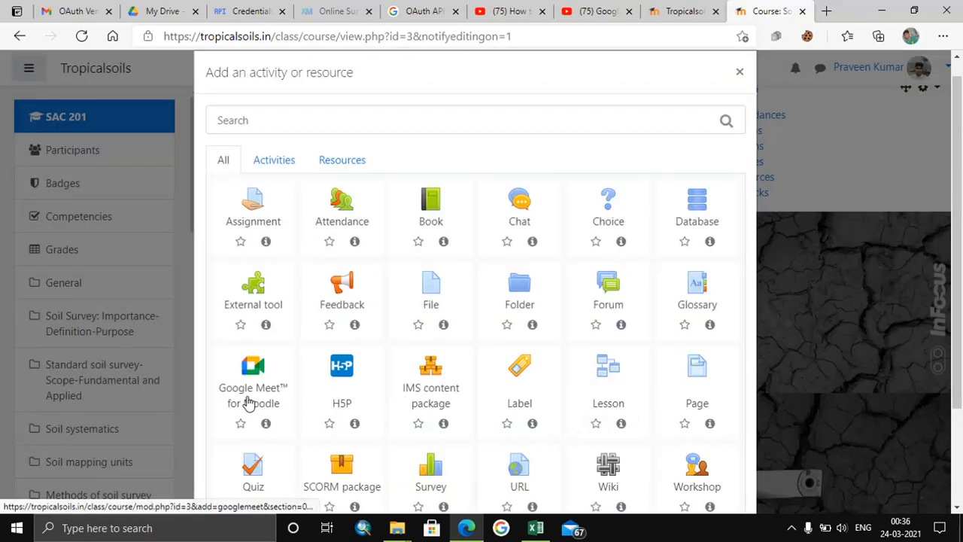
{"action": "left_click", "coordinate": [343, 161]}
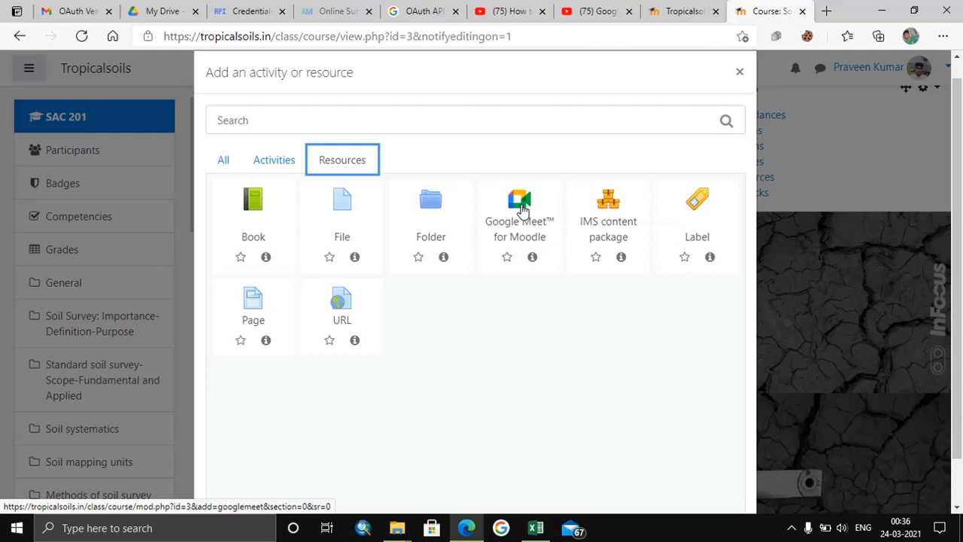
Choose Google Meet for Moodle and name the room 'demo'.
{"action": "left_click", "coordinate": [521, 209]}
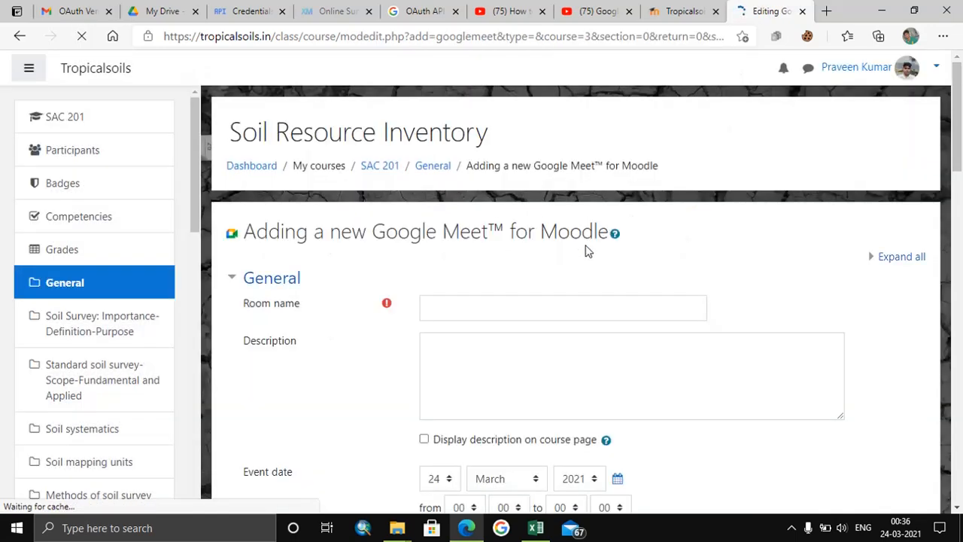
{"action": "left_click", "coordinate": [494, 308]}
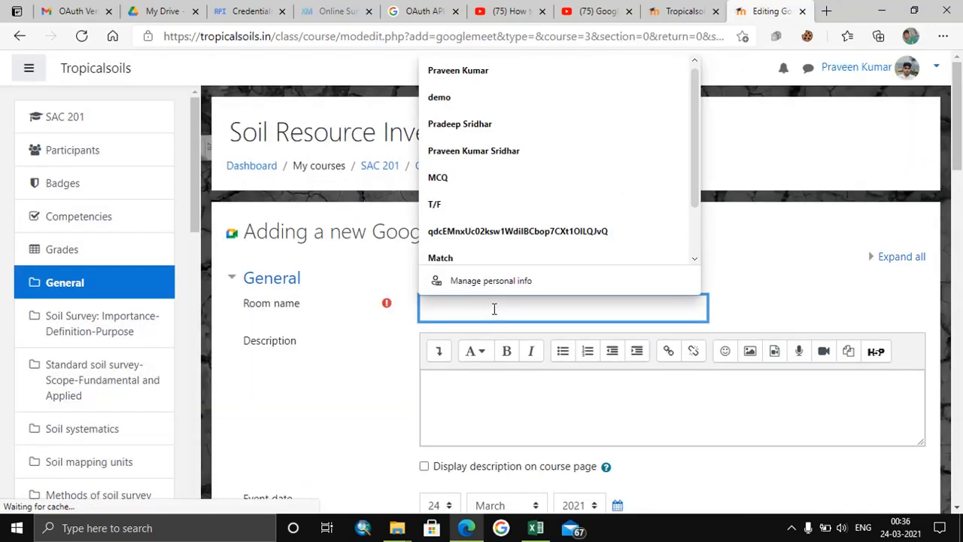
{"action": "type", "text": "demo"}
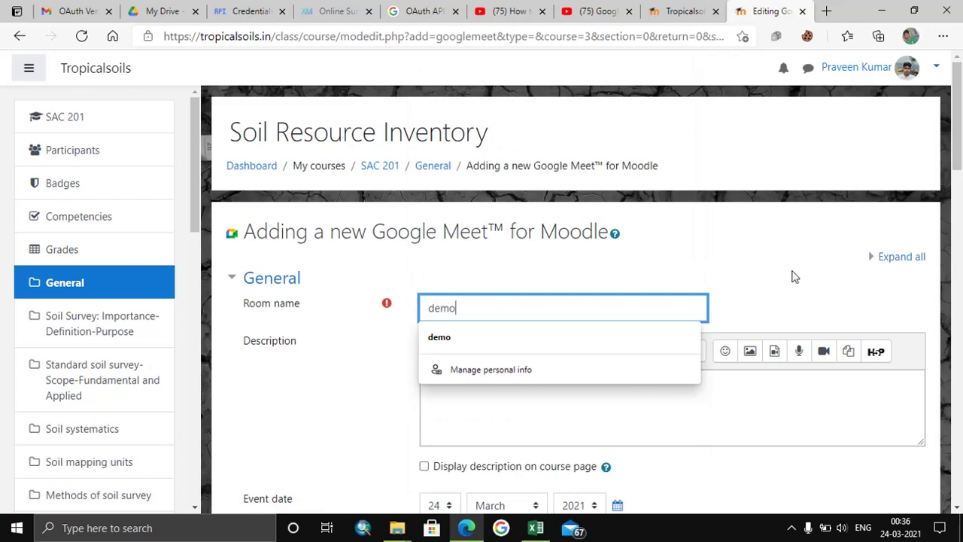
{"action": "left_click", "coordinate": [794, 277]}
{"action": "scroll", "coordinate": [757, 373], "scroll_direction": "down", "scroll_amount": 3}
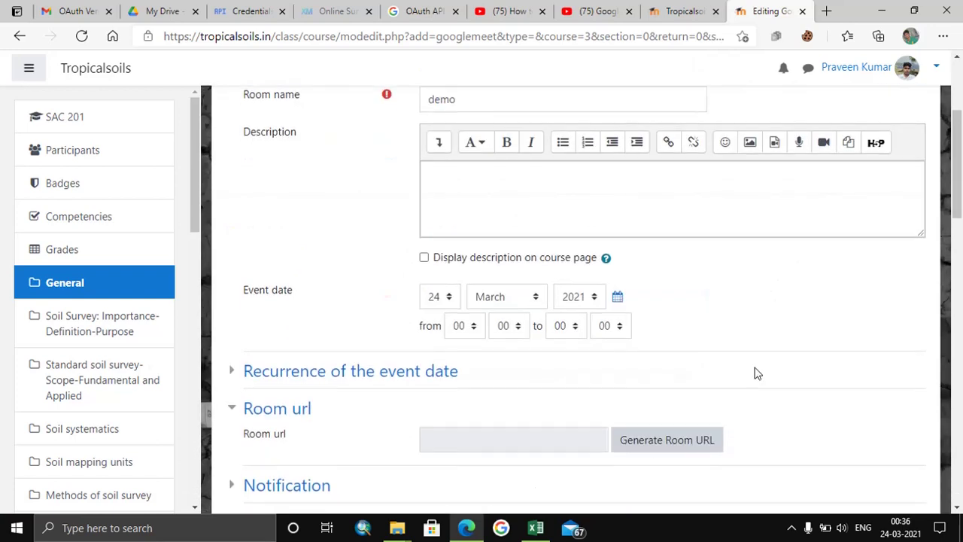
Schedule the room from 00:40 to 01:40 on 24 March 2021.
{"action": "left_click", "coordinate": [472, 329]}
{"action": "left_click", "coordinate": [472, 329]}
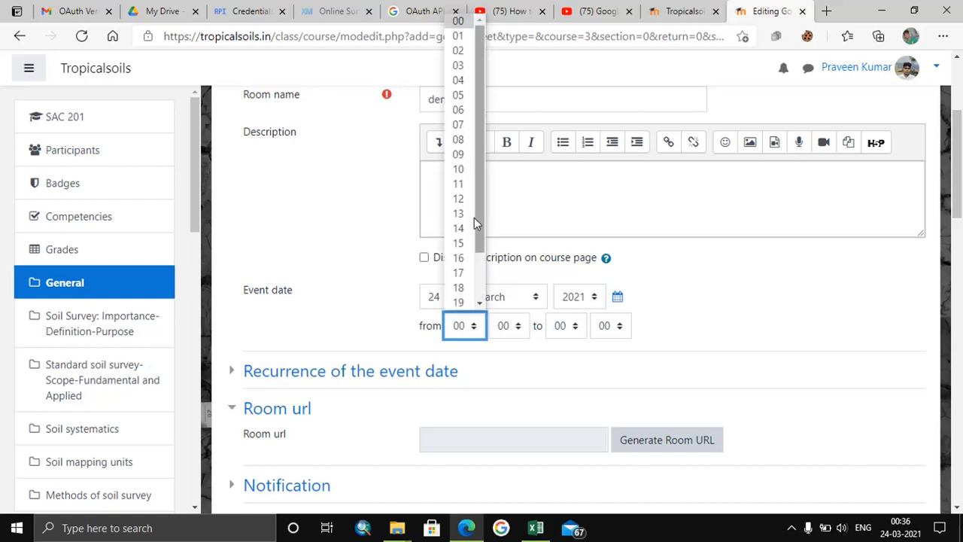
{"action": "left_click", "coordinate": [519, 329]}
{"action": "scroll", "coordinate": [516, 226], "scroll_direction": "down", "scroll_amount": 3}
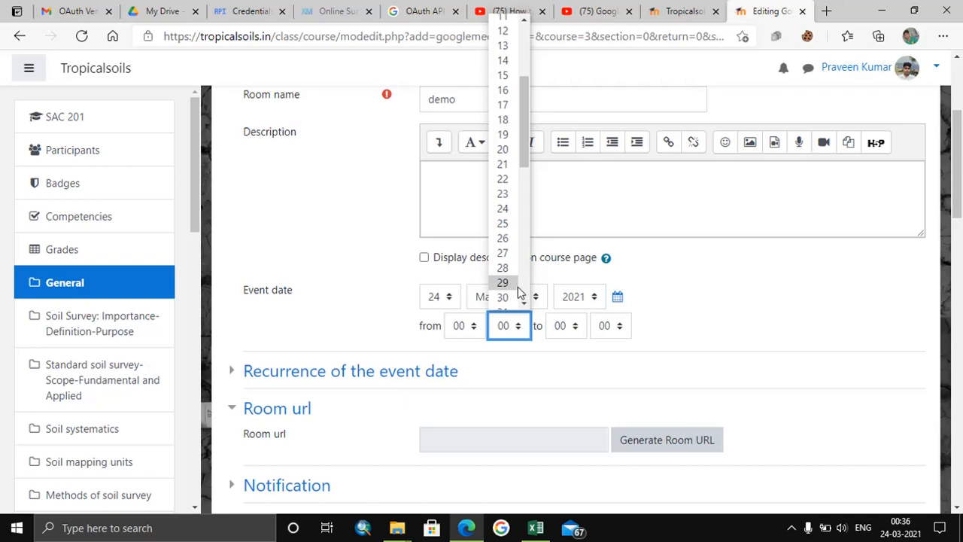
{"action": "scroll", "coordinate": [520, 289], "scroll_direction": "down", "scroll_amount": 3}
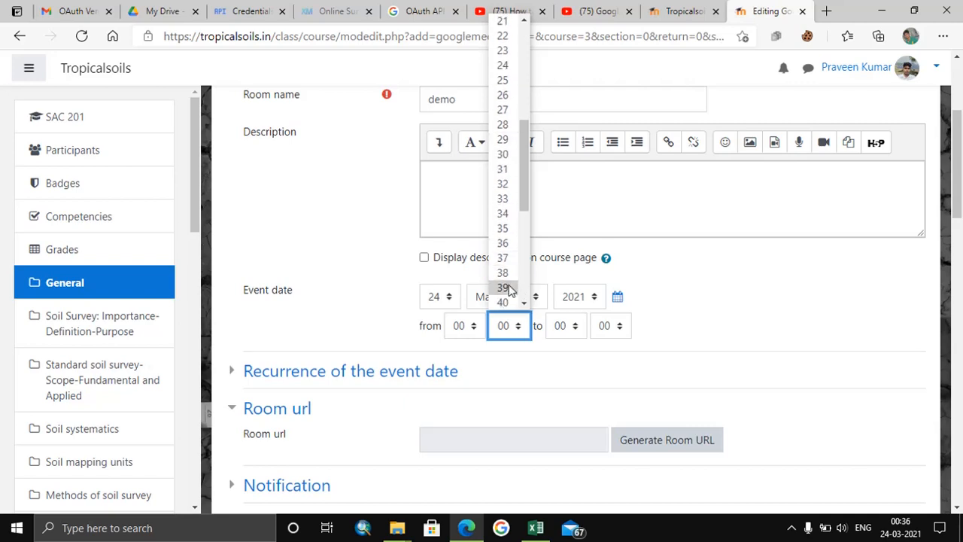
{"action": "scroll", "coordinate": [511, 290], "scroll_direction": "down", "scroll_amount": 1}
{"action": "left_click", "coordinate": [504, 289]}
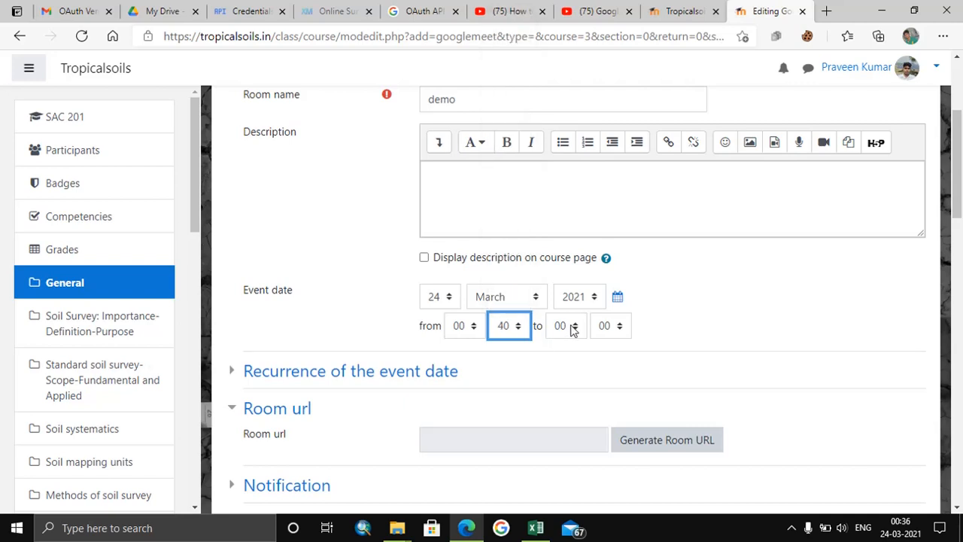
{"action": "left_click", "coordinate": [573, 328]}
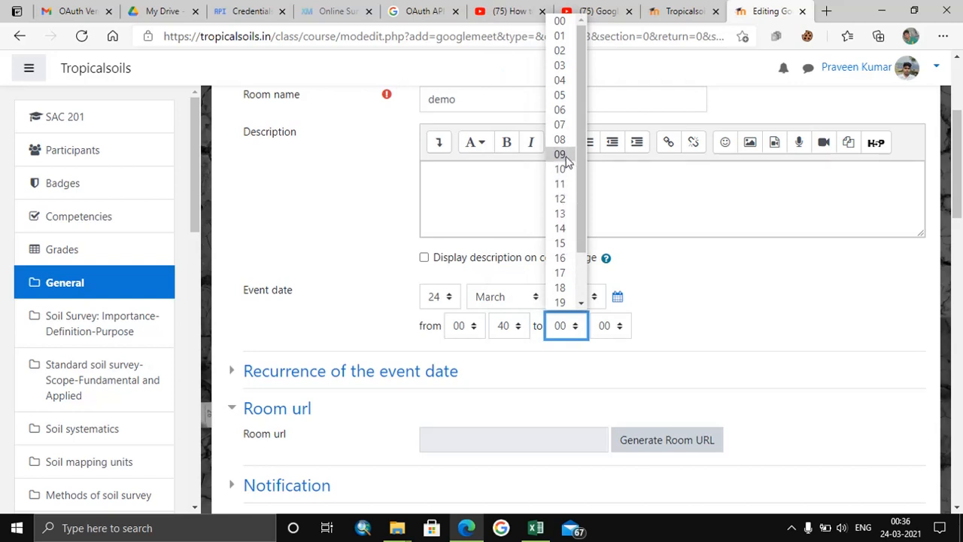
{"action": "left_click", "coordinate": [562, 35]}
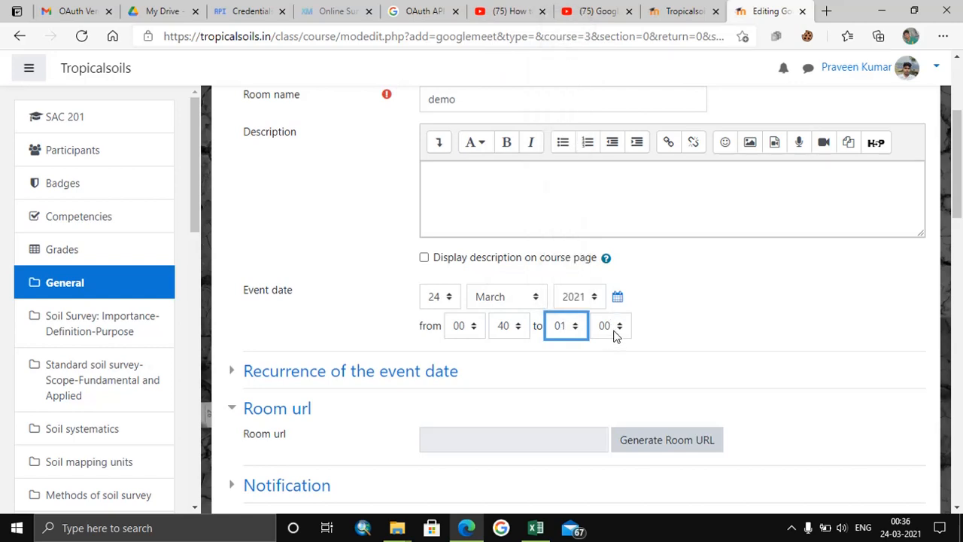
{"action": "left_click", "coordinate": [616, 329]}
{"action": "scroll", "coordinate": [606, 225], "scroll_direction": "down", "scroll_amount": 5}
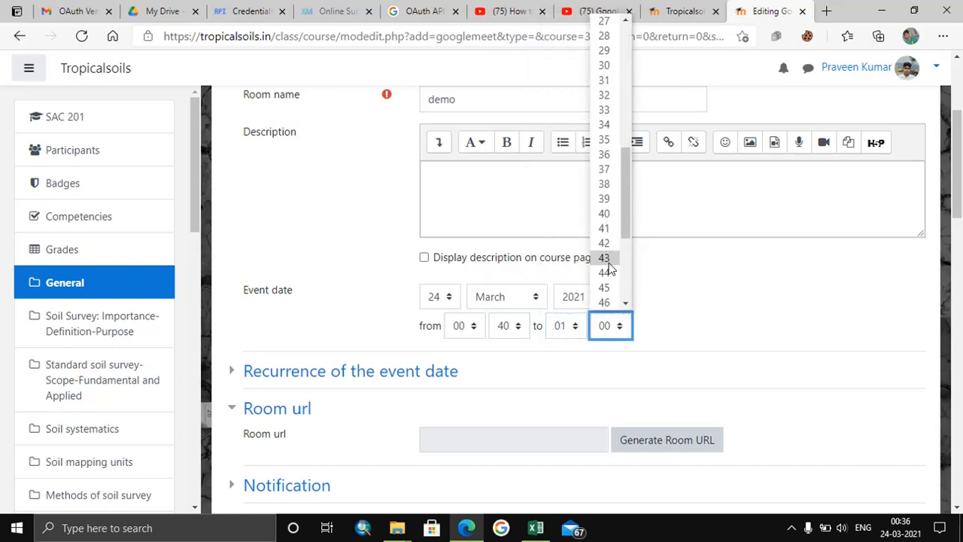
{"action": "left_click", "coordinate": [606, 214]}
{"action": "scroll", "coordinate": [527, 451], "scroll_direction": "down", "scroll_amount": 1}
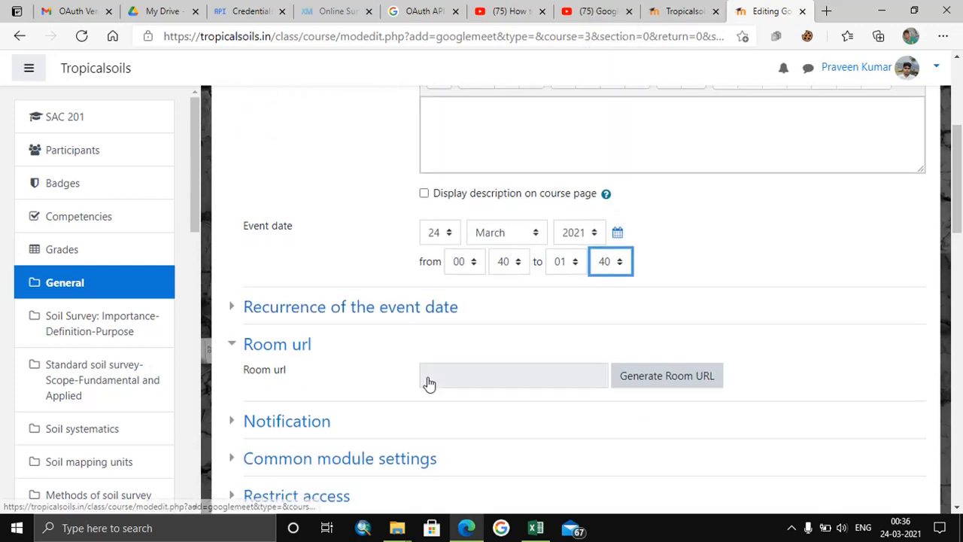
{"action": "scroll", "coordinate": [429, 382], "scroll_direction": "down", "scroll_amount": 1}
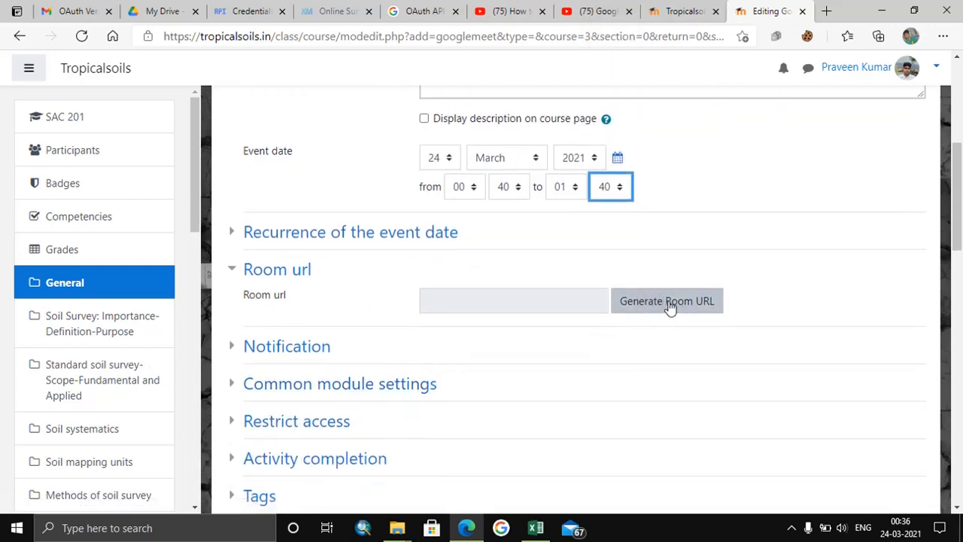
{"action": "scroll", "coordinate": [670, 304], "scroll_direction": "down", "scroll_amount": 3}
{"action": "scroll", "coordinate": [715, 392], "scroll_direction": "down", "scroll_amount": 3}
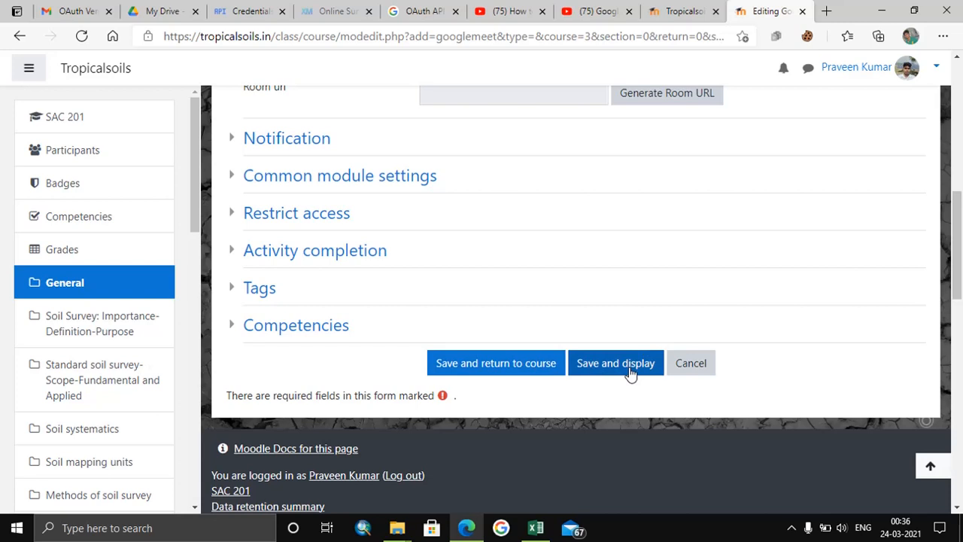
Save and display the room, then reach Google Meet for Moodle's settings via Plugins overview.
{"action": "left_click", "coordinate": [624, 364]}
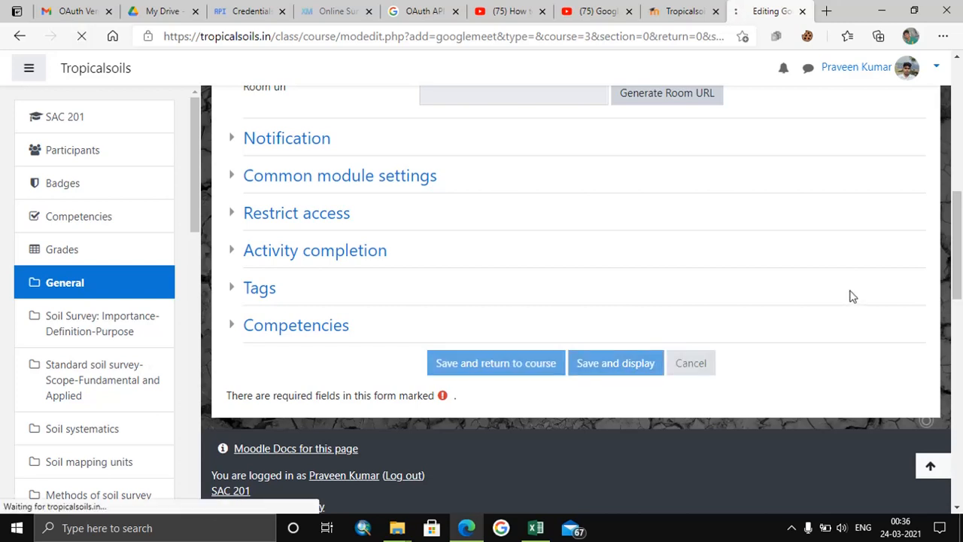
{"action": "key", "text": "ctrl+shift+Tab"}
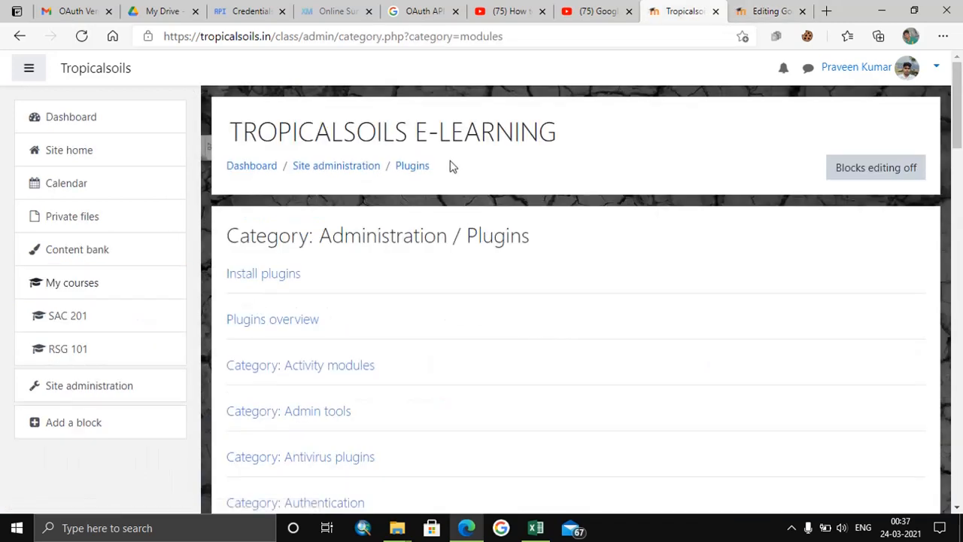
{"action": "left_click", "coordinate": [277, 324]}
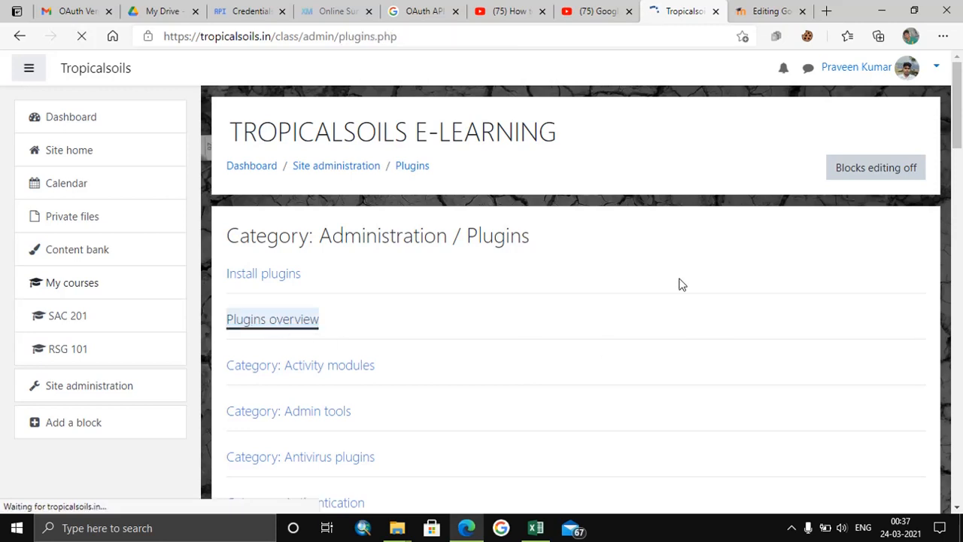
{"action": "scroll", "coordinate": [677, 287], "scroll_direction": "down", "scroll_amount": 5}
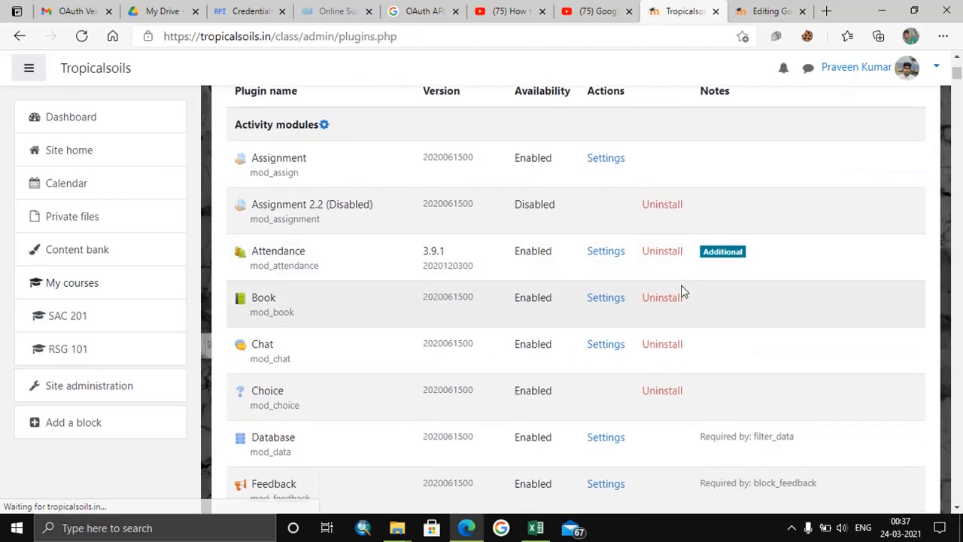
{"action": "scroll", "coordinate": [677, 287], "scroll_direction": "down", "scroll_amount": 5}
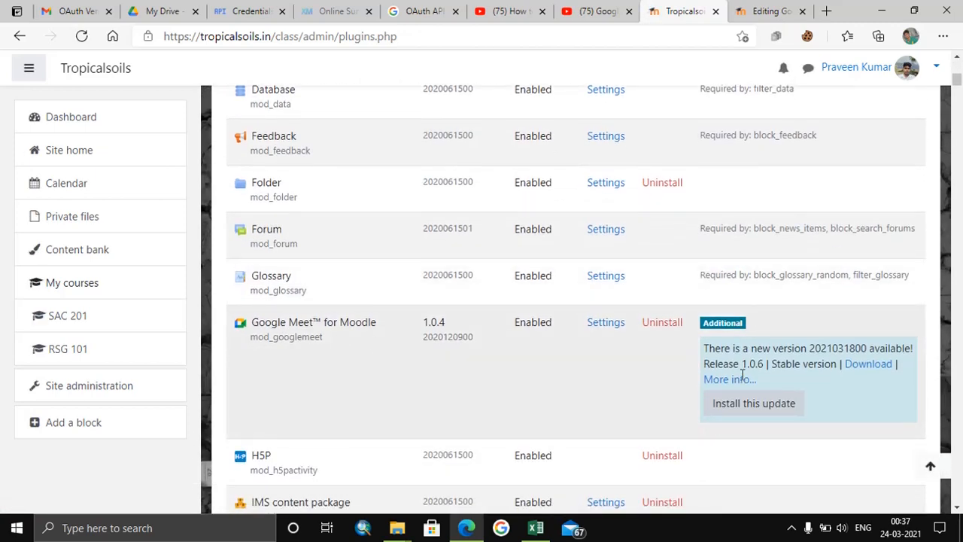
{"action": "scroll", "coordinate": [654, 368], "scroll_direction": "down", "scroll_amount": 1}
{"action": "left_click", "coordinate": [616, 259]}
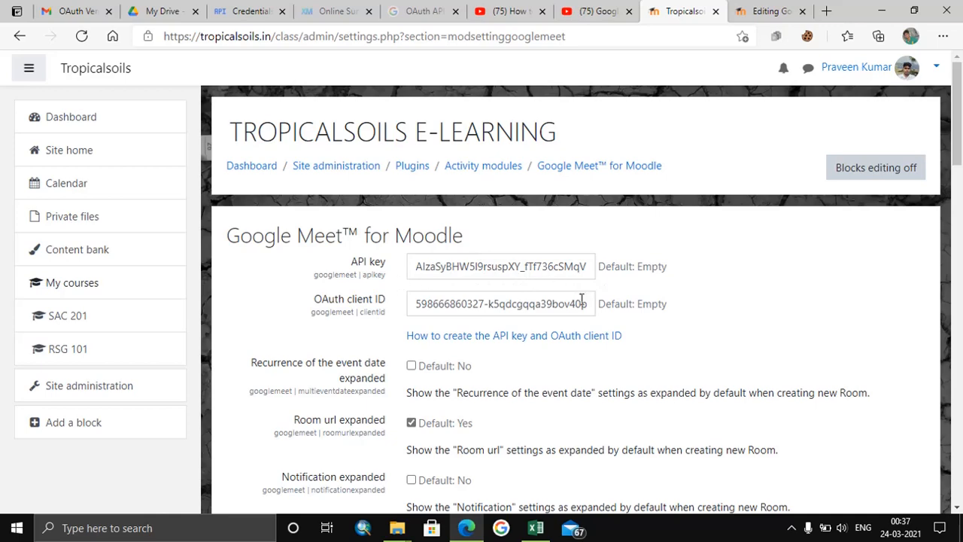
{"action": "scroll", "coordinate": [581, 299], "scroll_direction": "down", "scroll_amount": 2}
{"action": "scroll", "coordinate": [539, 194], "scroll_direction": "down", "scroll_amount": 2}
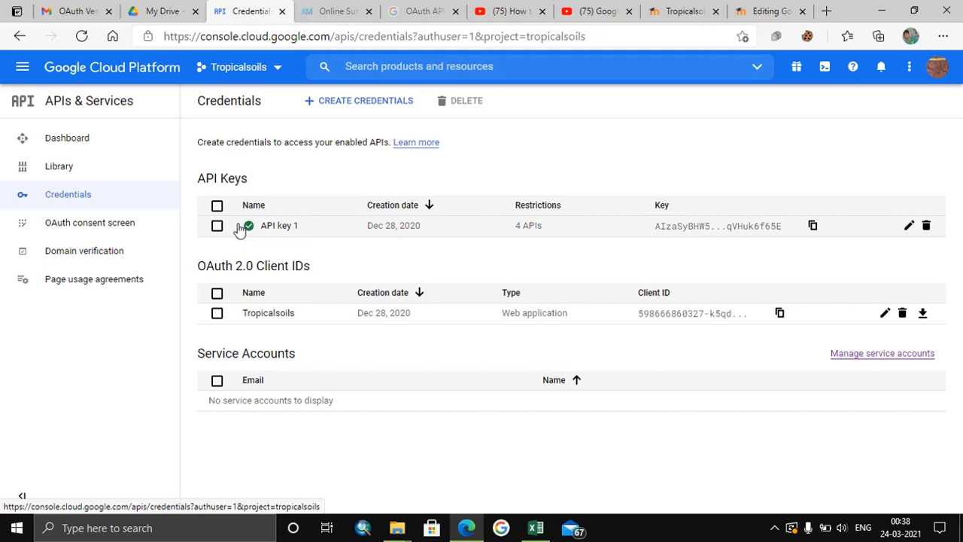
Edit API key 1 with HTTP referrers and Gmail, Calendar, Drive, YouTube Data v3 APIs, and save.
{"action": "left_click", "coordinate": [909, 225]}
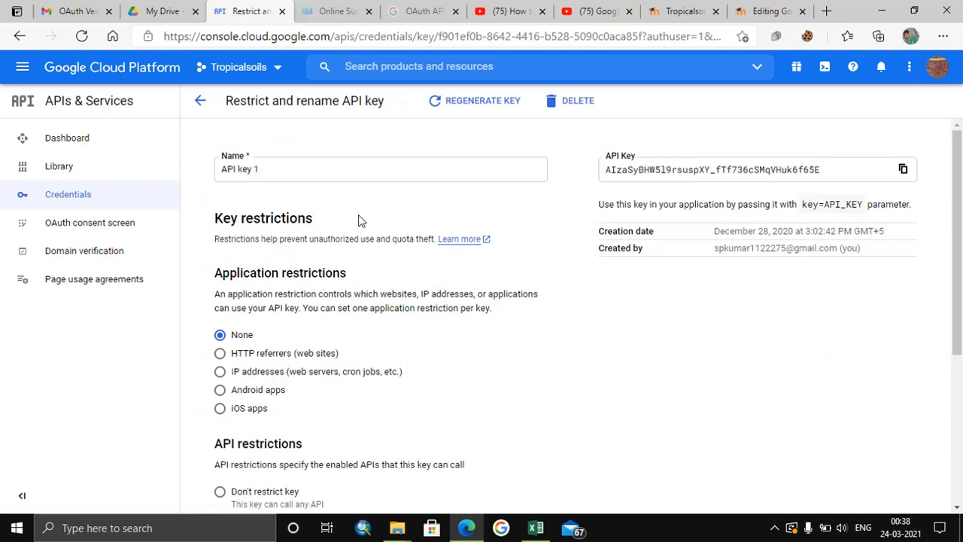
{"action": "scroll", "coordinate": [357, 304], "scroll_direction": "down", "scroll_amount": 1}
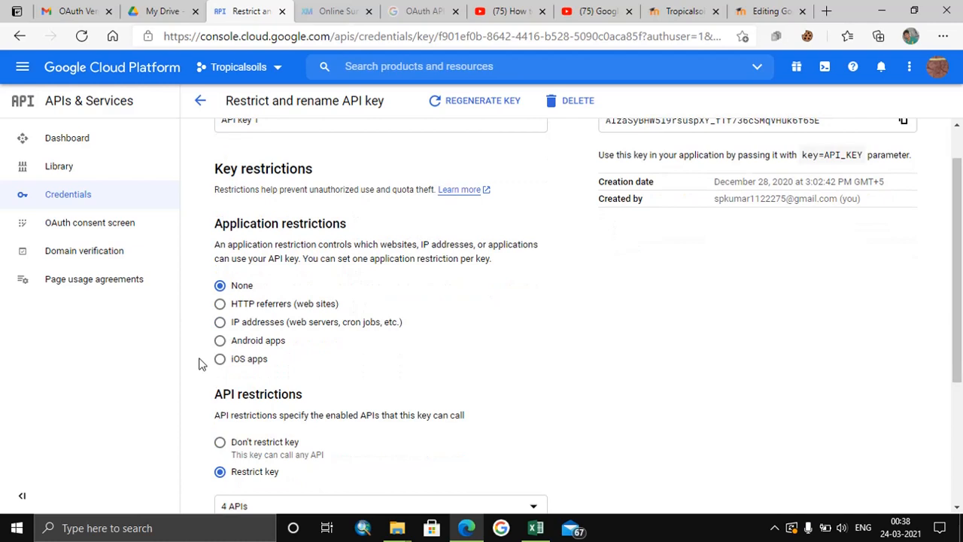
{"action": "scroll", "coordinate": [223, 307], "scroll_direction": "down", "scroll_amount": 1}
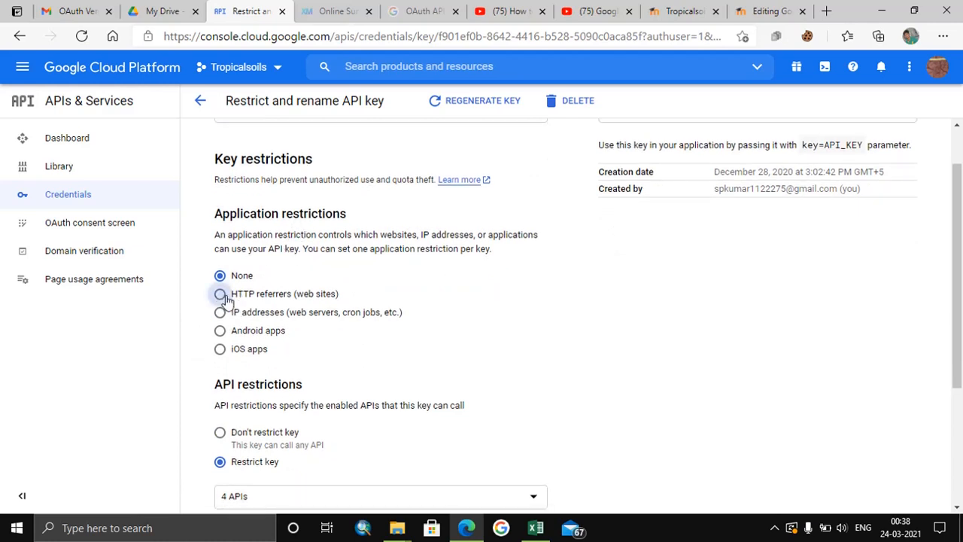
{"action": "left_click", "coordinate": [220, 294]}
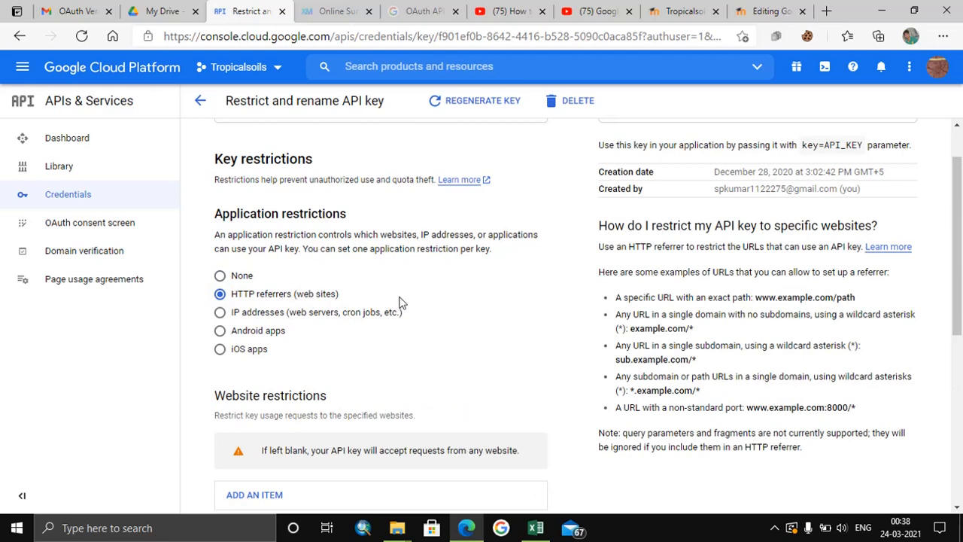
{"action": "scroll", "coordinate": [399, 304], "scroll_direction": "down", "scroll_amount": 2}
{"action": "scroll", "coordinate": [395, 308], "scroll_direction": "down", "scroll_amount": 2}
{"action": "scroll", "coordinate": [395, 316], "scroll_direction": "down", "scroll_amount": 2}
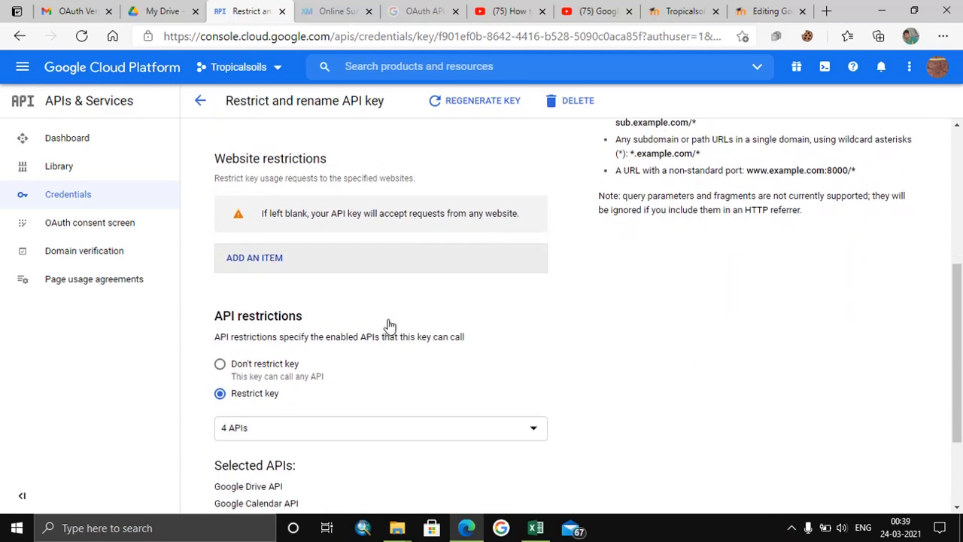
{"action": "scroll", "coordinate": [374, 316], "scroll_direction": "down", "scroll_amount": 2}
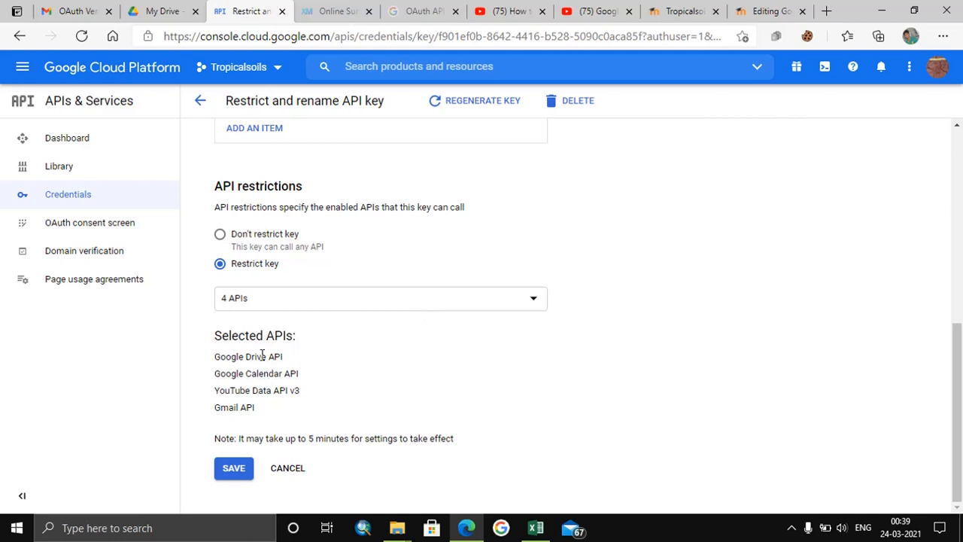
{"action": "left_click", "coordinate": [395, 298]}
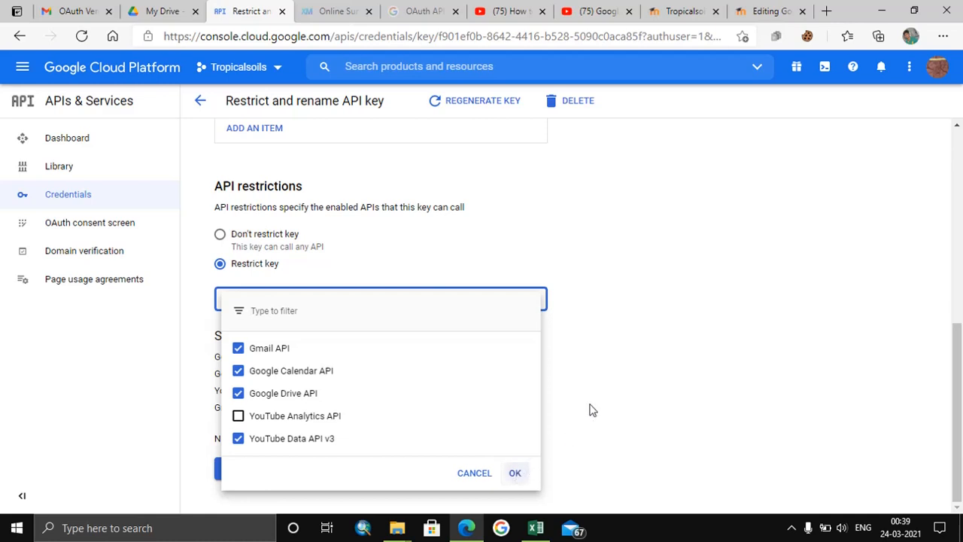
{"action": "left_click", "coordinate": [518, 477]}
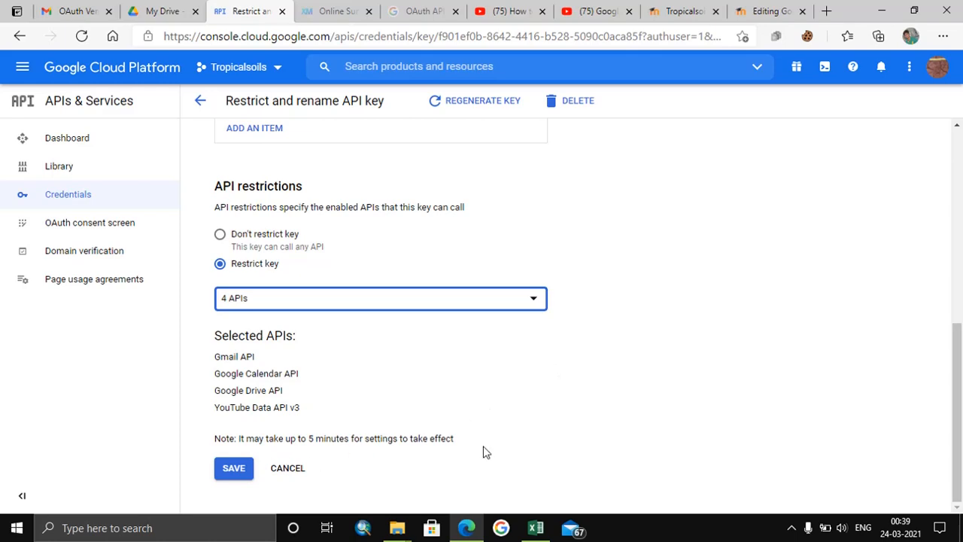
{"action": "scroll", "coordinate": [629, 426], "scroll_direction": "up", "scroll_amount": 2}
{"action": "scroll", "coordinate": [629, 426], "scroll_direction": "up", "scroll_amount": 2}
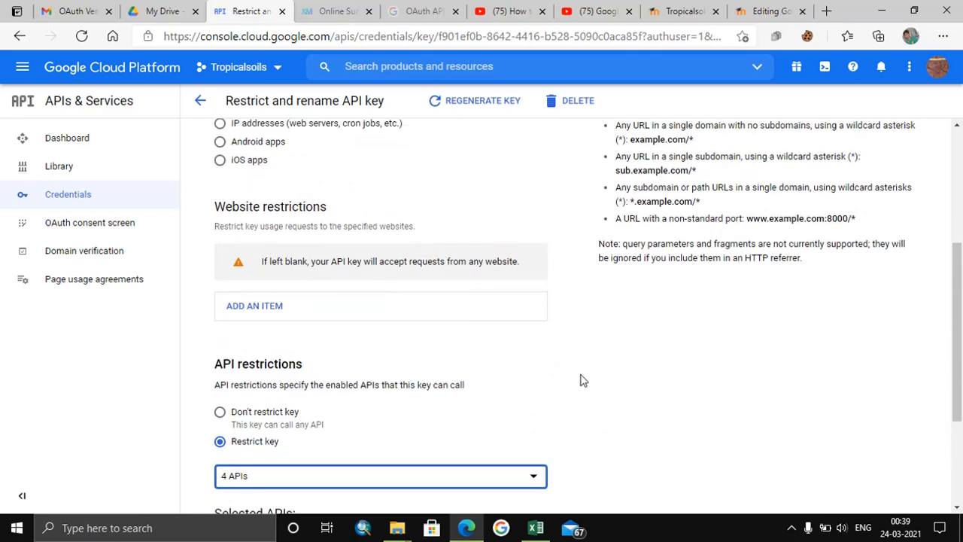
{"action": "scroll", "coordinate": [580, 380], "scroll_direction": "up", "scroll_amount": 2}
{"action": "scroll", "coordinate": [582, 380], "scroll_direction": "down", "scroll_amount": 3}
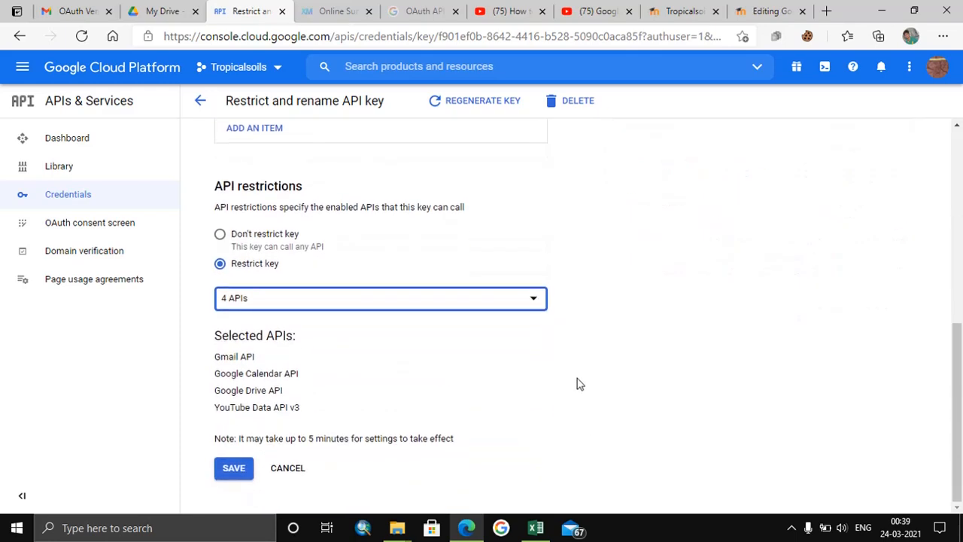
{"action": "left_click", "coordinate": [240, 468]}
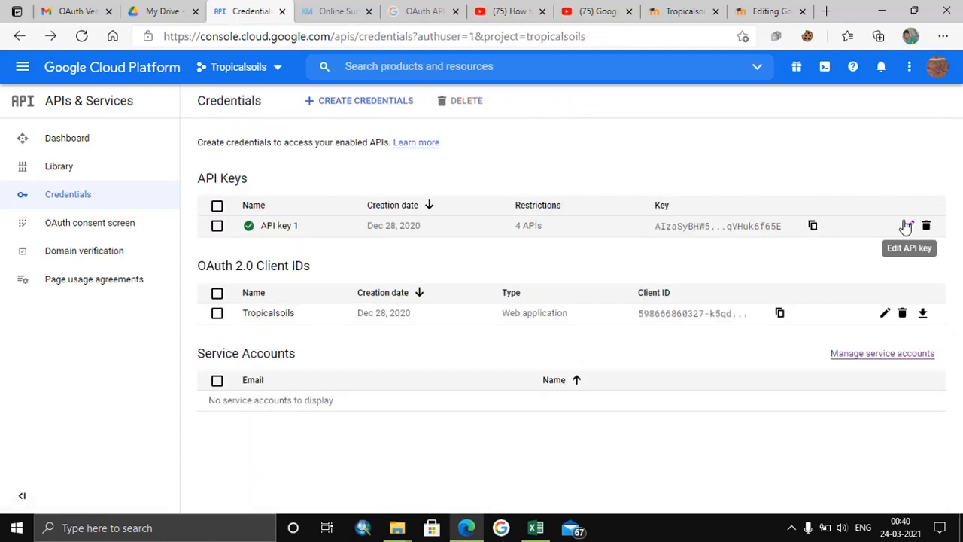
Reopen API key 1 with HTTP referrers, copy its value, and return to Moodle's plugin settings.
{"action": "left_click", "coordinate": [907, 226]}
{"action": "scroll", "coordinate": [436, 376], "scroll_direction": "down", "scroll_amount": 4}
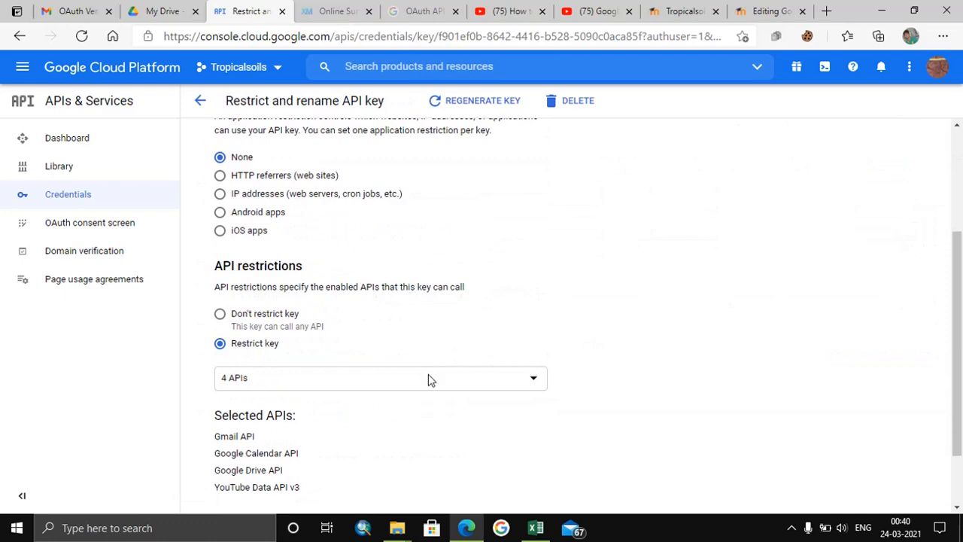
{"action": "scroll", "coordinate": [430, 380], "scroll_direction": "down", "scroll_amount": 2}
{"action": "scroll", "coordinate": [444, 376], "scroll_direction": "up", "scroll_amount": 1}
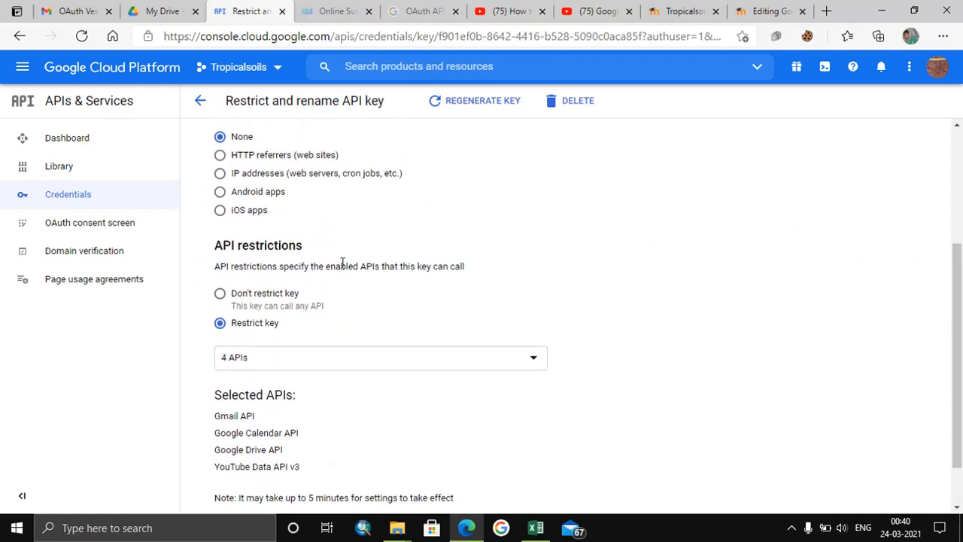
{"action": "left_click", "coordinate": [220, 155]}
{"action": "scroll", "coordinate": [452, 339], "scroll_direction": "up", "scroll_amount": 3}
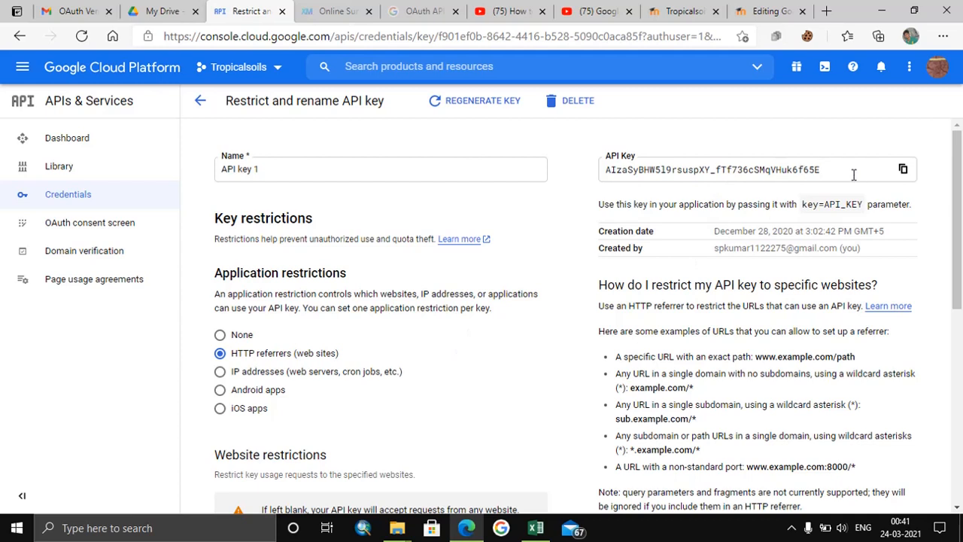
{"action": "left_click", "coordinate": [905, 170]}
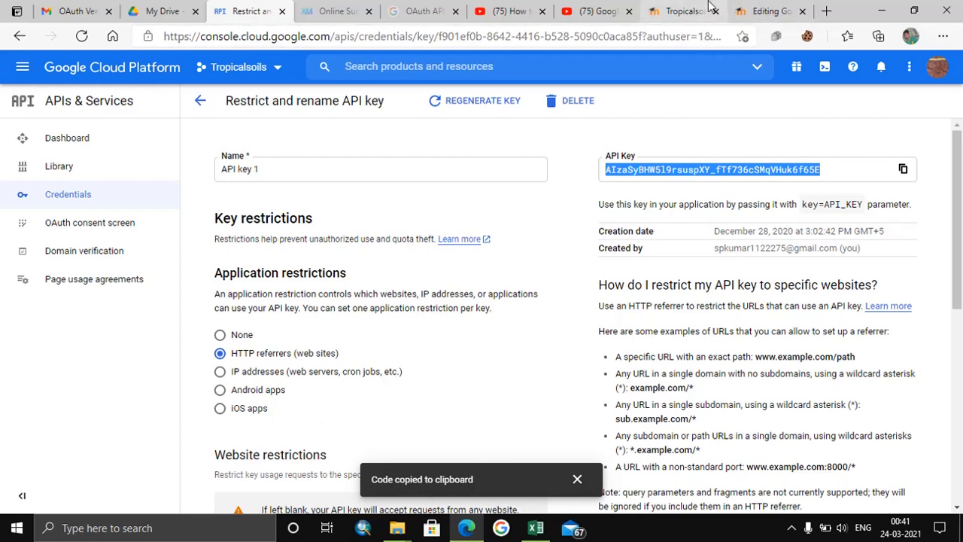
{"action": "left_click", "coordinate": [685, 11]}
Complete Moodle's API key value to end in f65E, then return to the Google Cloud key page.
{"action": "left_click_drag", "start_coordinate": [564, 196], "coordinate": [560, 196]}
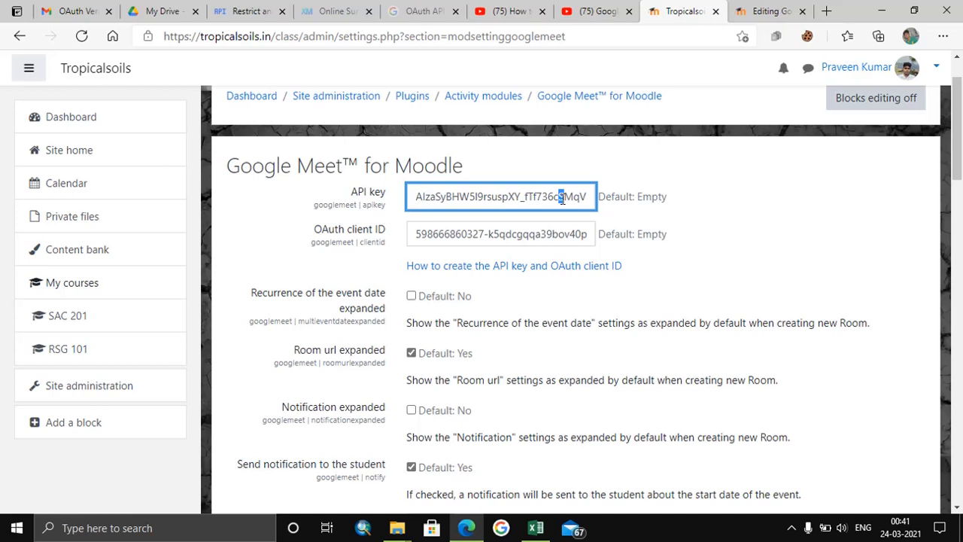
{"action": "left_click", "coordinate": [456, 194]}
{"action": "key", "text": "End"}
{"action": "type", "text": "f65E"}
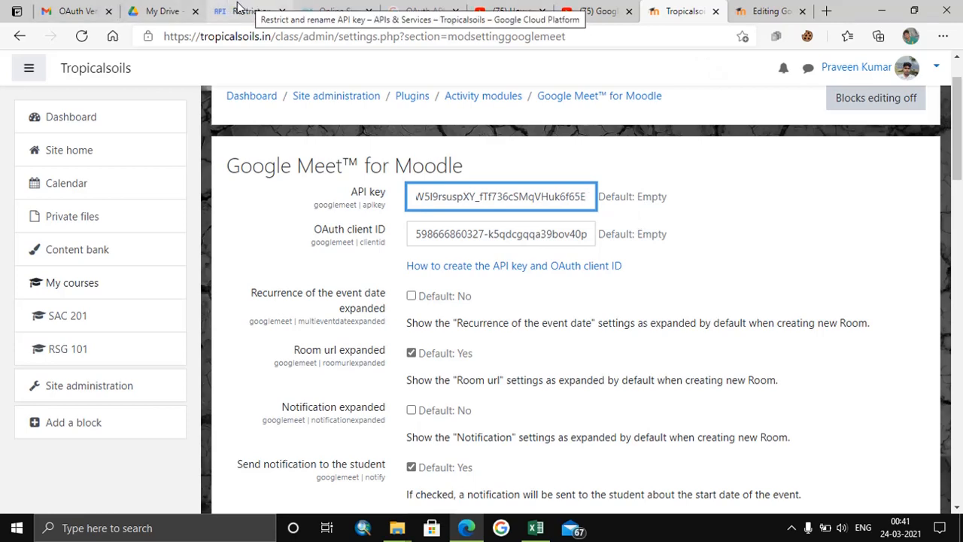
{"action": "left_click", "coordinate": [235, 11]}
{"action": "scroll", "coordinate": [377, 301], "scroll_direction": "down", "scroll_amount": 3}
{"action": "scroll", "coordinate": [338, 285], "scroll_direction": "down", "scroll_amount": 3}
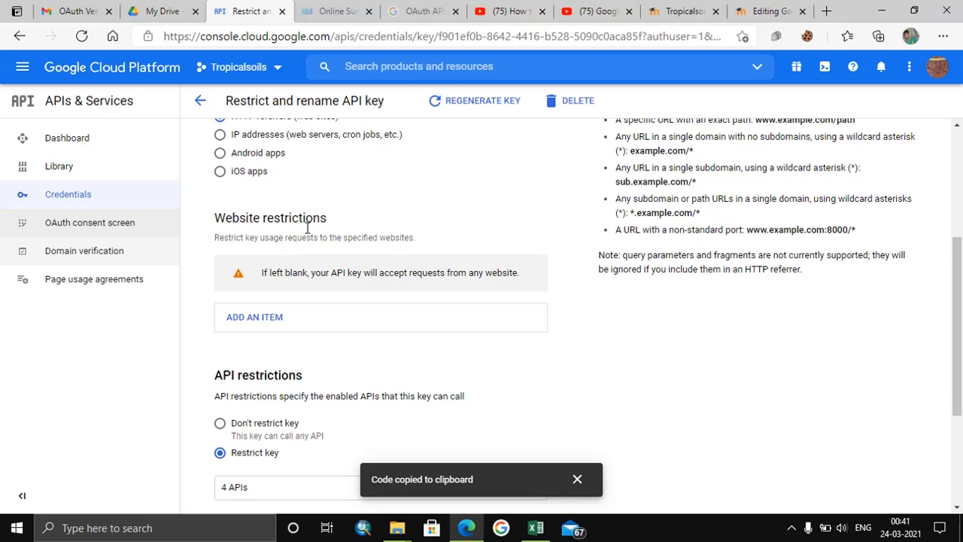
{"action": "scroll", "coordinate": [414, 278], "scroll_direction": "up", "scroll_amount": 3}
{"action": "scroll", "coordinate": [414, 279], "scroll_direction": "down", "scroll_amount": 6}
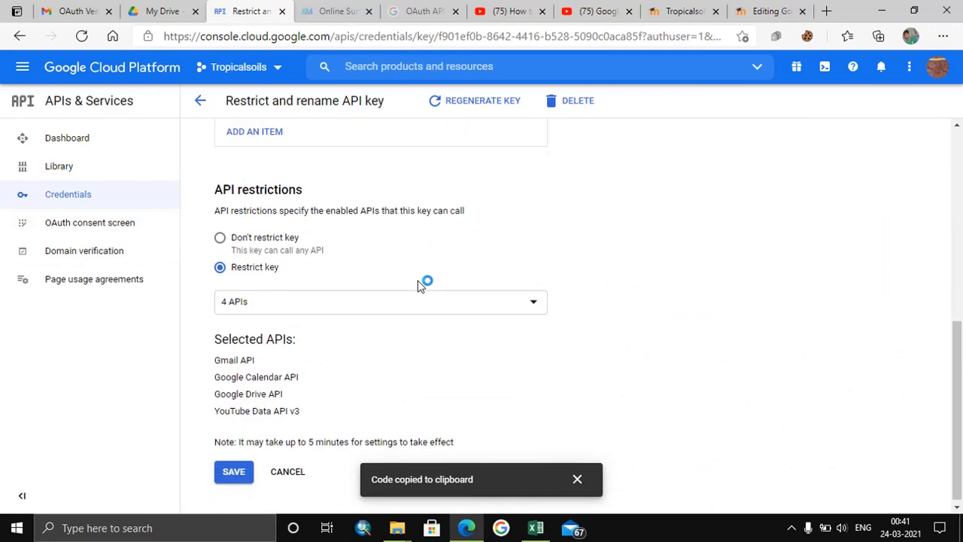
Save API key 1's referrer restriction and dismiss the 'Code copied to clipboard' notice.
{"action": "left_click", "coordinate": [233, 467]}
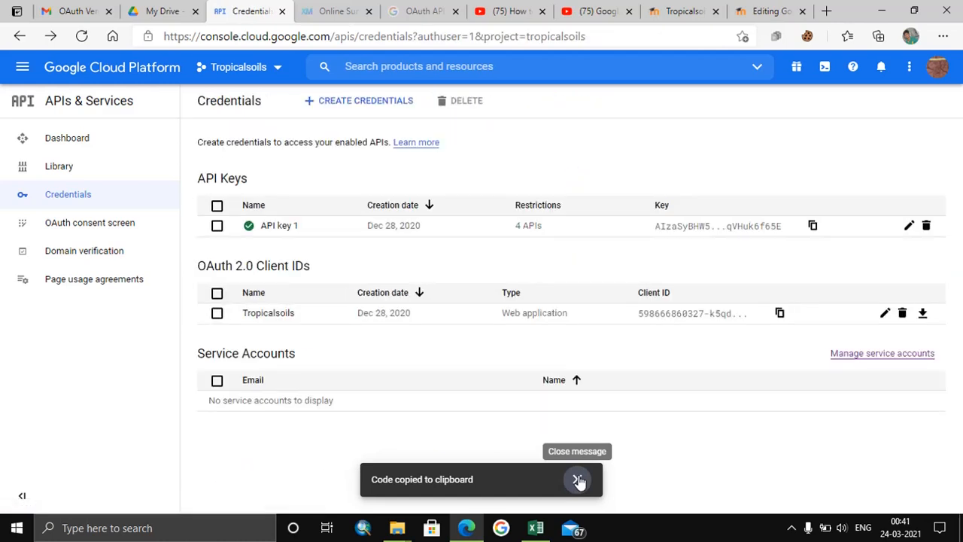
{"action": "left_click", "coordinate": [578, 479]}
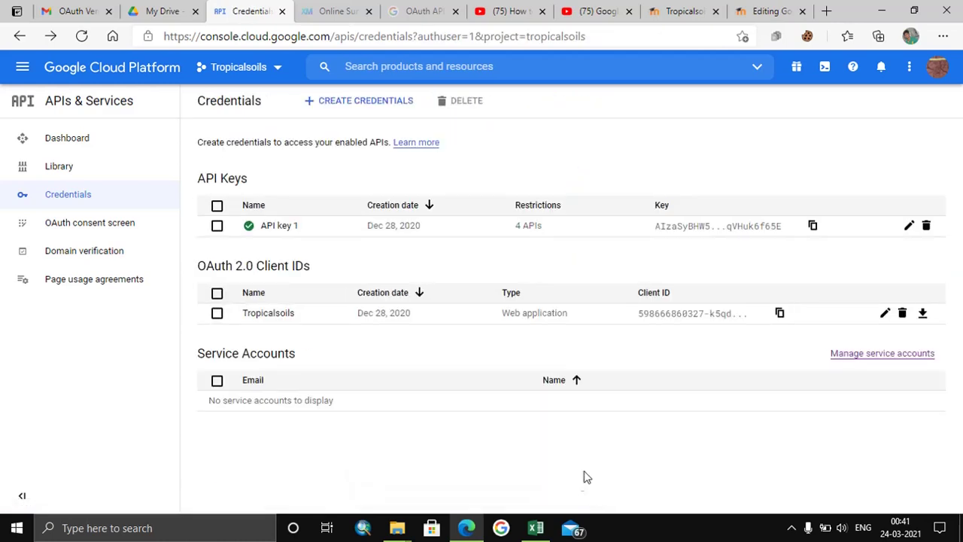
Edit the Tropicalsoils OAuth web client, copy its full client ID, and save the client.
{"action": "left_click", "coordinate": [885, 313]}
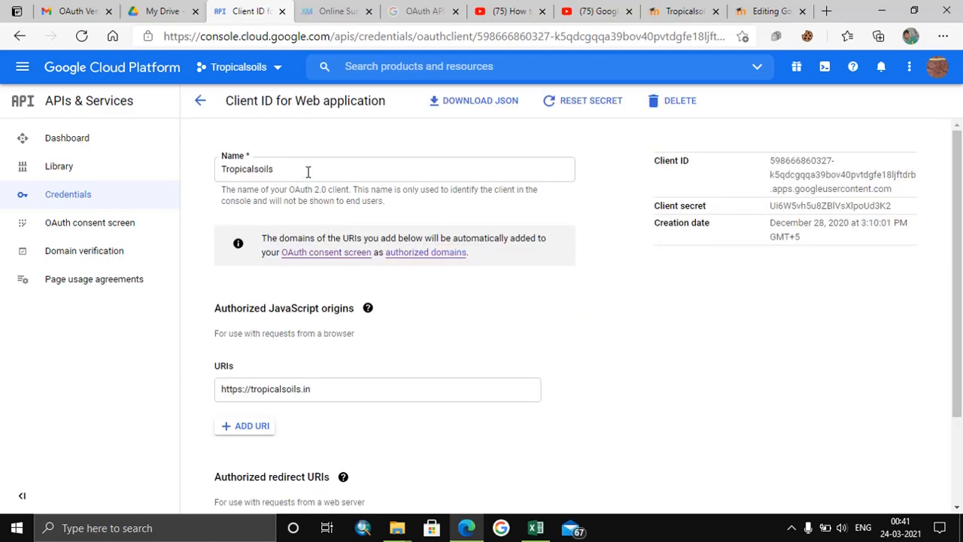
{"action": "scroll", "coordinate": [534, 286], "scroll_direction": "down", "scroll_amount": 2}
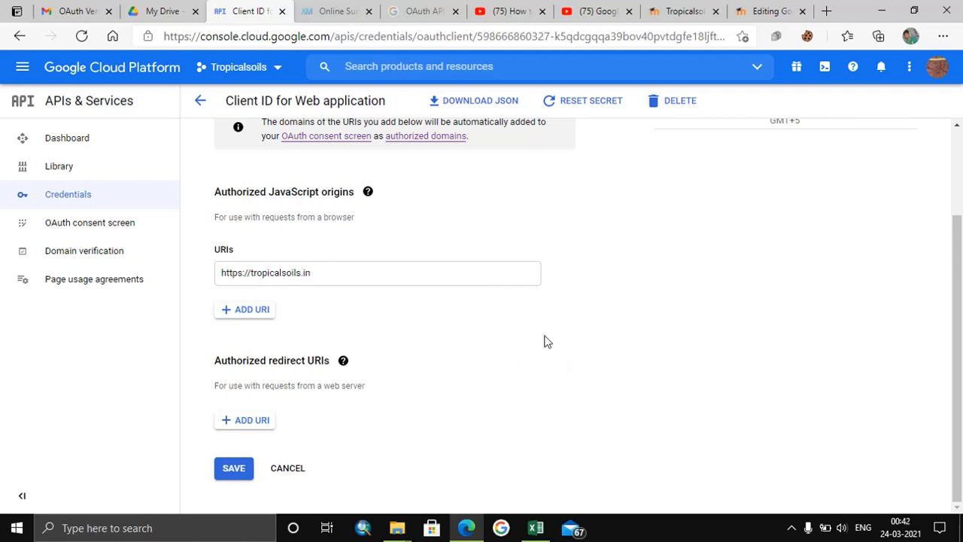
{"action": "scroll", "coordinate": [593, 328], "scroll_direction": "up", "scroll_amount": 3}
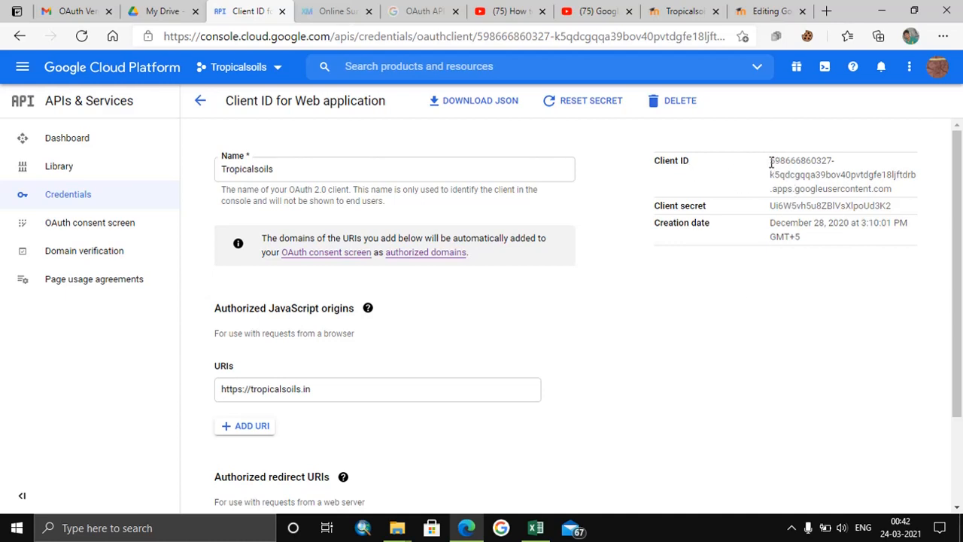
{"action": "left_click_drag", "start_coordinate": [771, 160], "coordinate": [893, 200]}
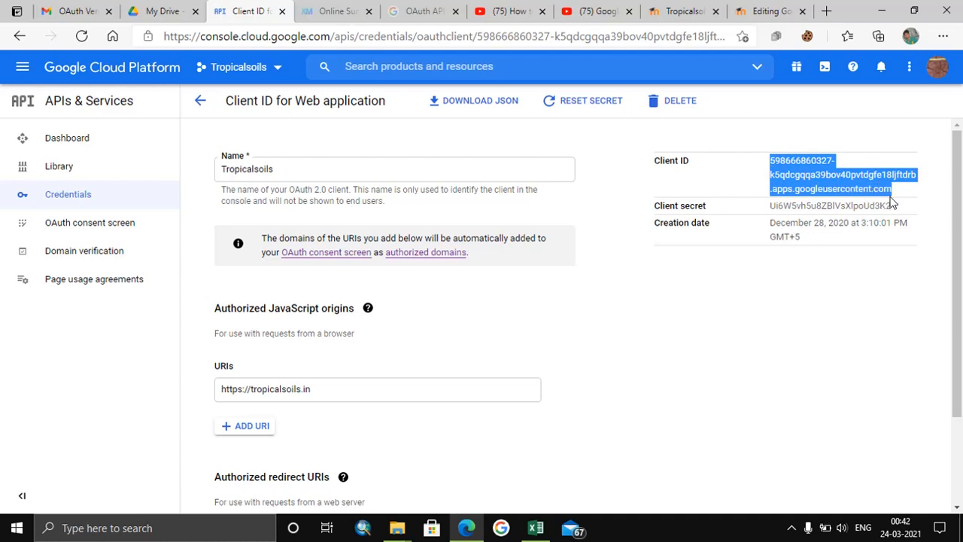
{"action": "right_click", "coordinate": [831, 174]}
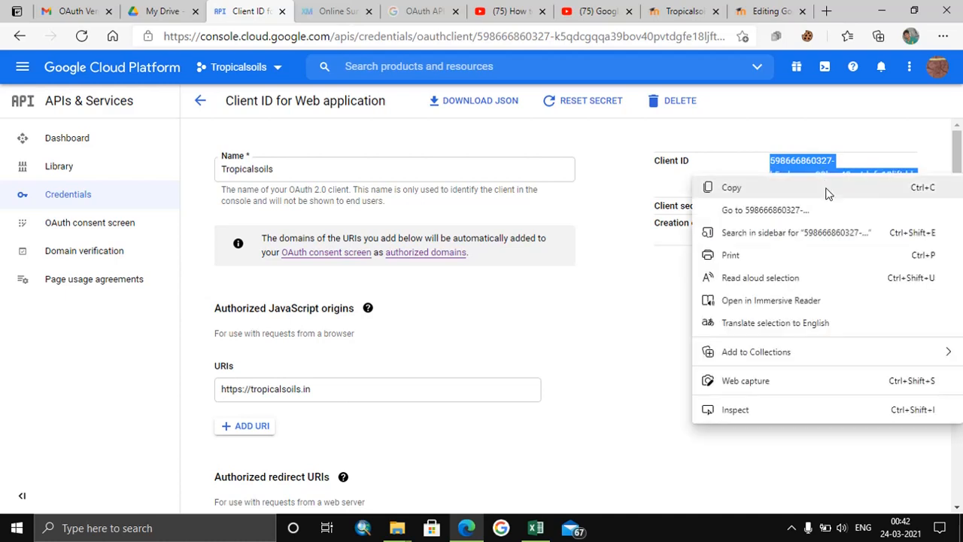
{"action": "left_click", "coordinate": [740, 190]}
{"action": "scroll", "coordinate": [561, 286], "scroll_direction": "down", "scroll_amount": 2}
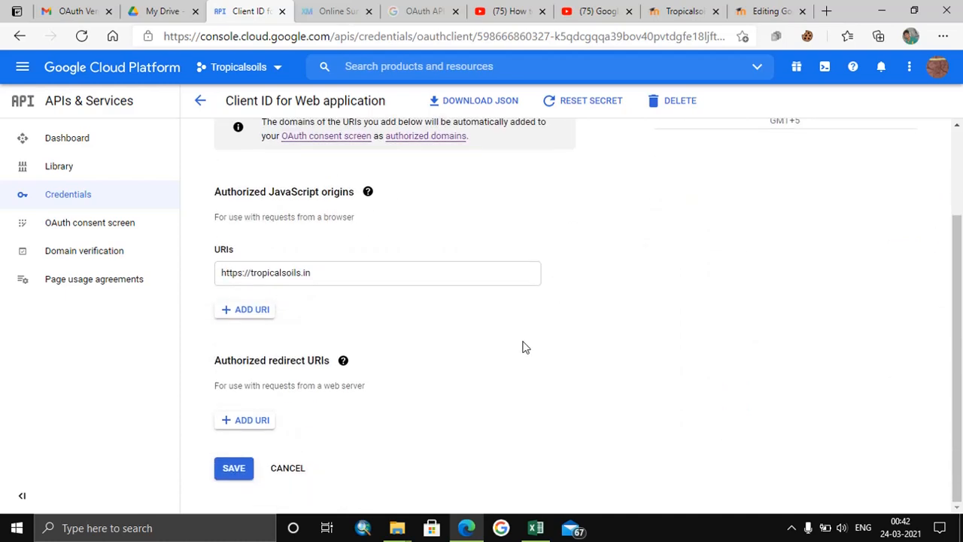
{"action": "left_click", "coordinate": [234, 468]}
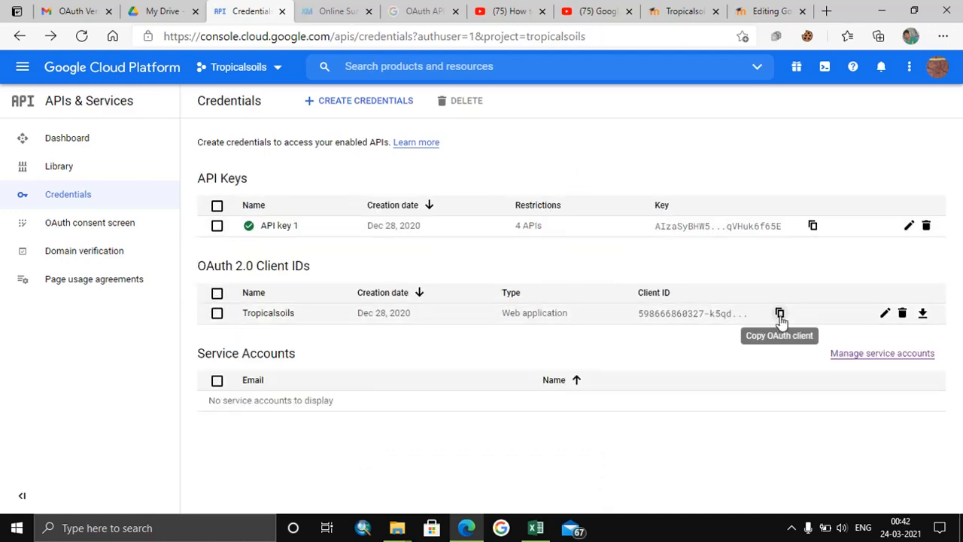
Copy the Tropicalsoils client ID from the Credentials list and return to Moodle's editing page.
{"action": "left_click", "coordinate": [780, 313]}
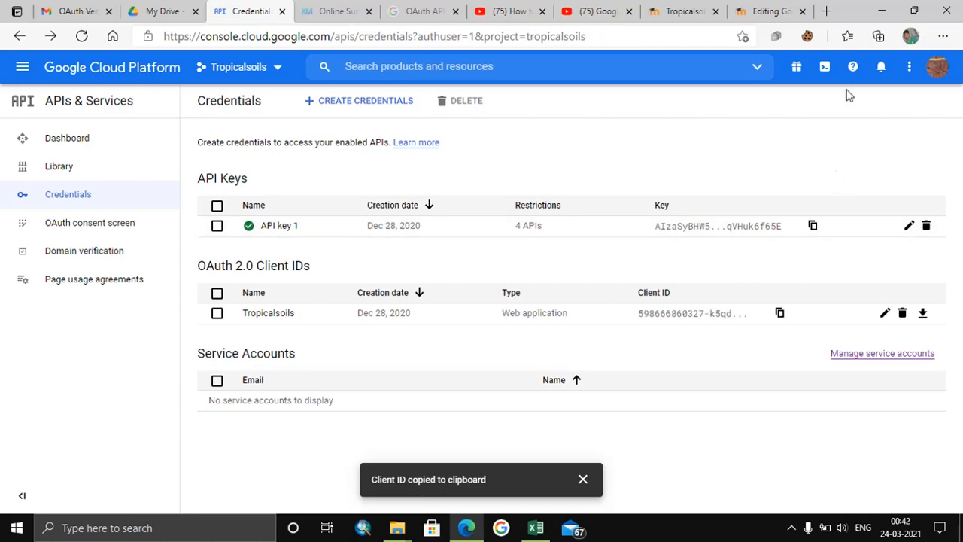
{"action": "left_click", "coordinate": [756, 11]}
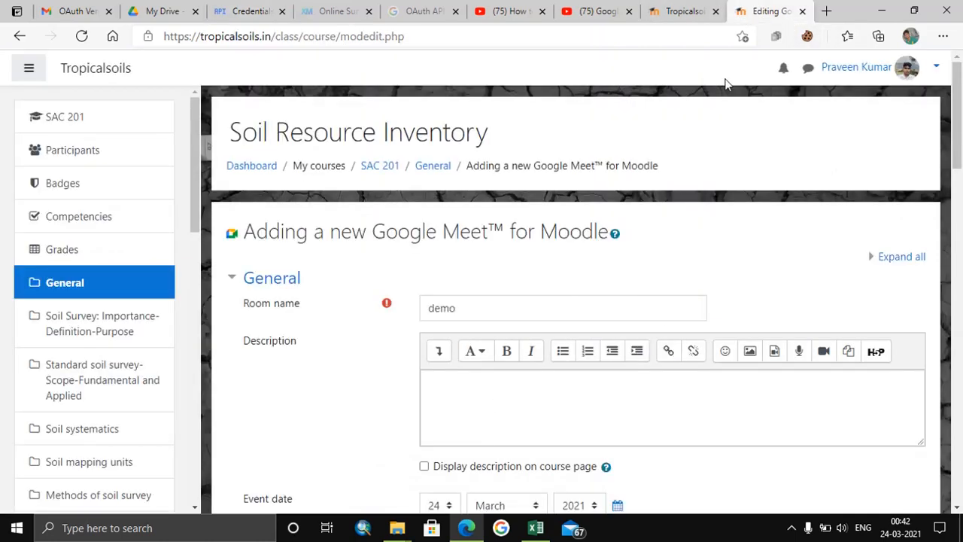
Check the OAuth client ID in the Google Meet plugin settings and save changes.
{"action": "left_click", "coordinate": [681, 11]}
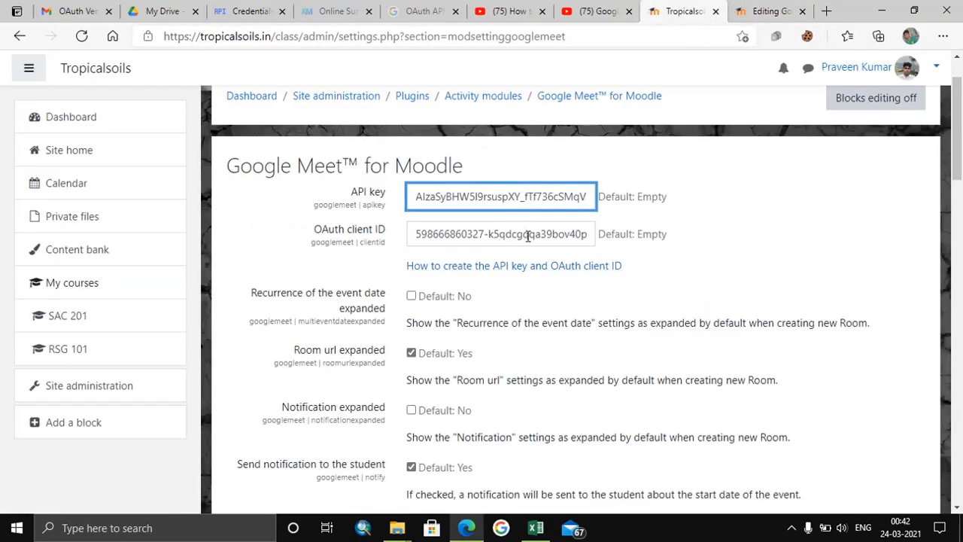
{"action": "left_click", "coordinate": [528, 236]}
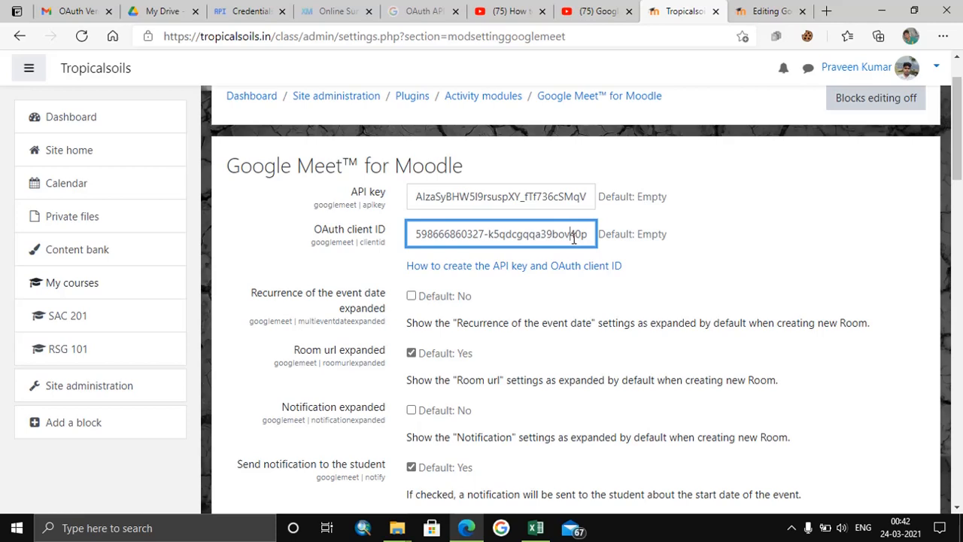
{"action": "key", "text": "Right"}
{"action": "key", "text": "Right"}
{"action": "key", "text": "Right"}
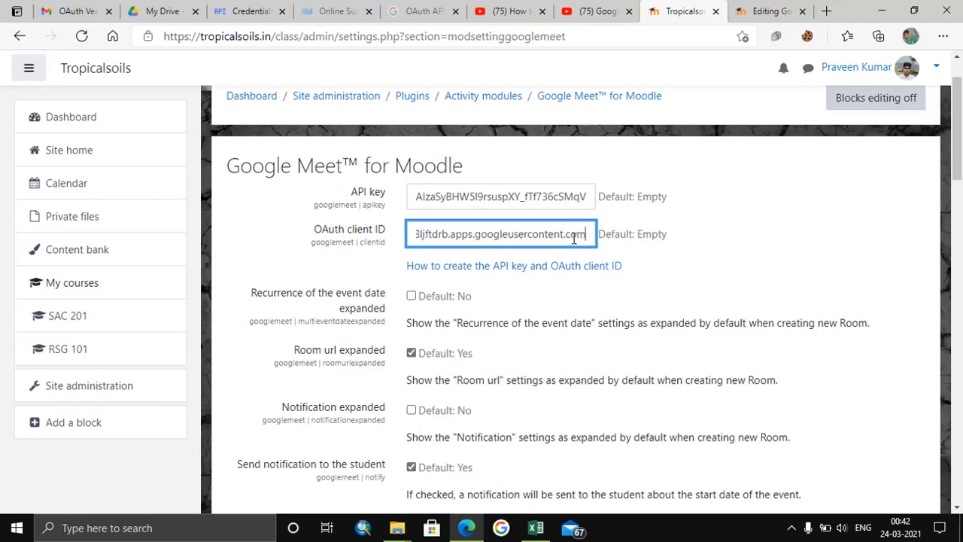
{"action": "scroll", "coordinate": [801, 261], "scroll_direction": "down", "scroll_amount": 3}
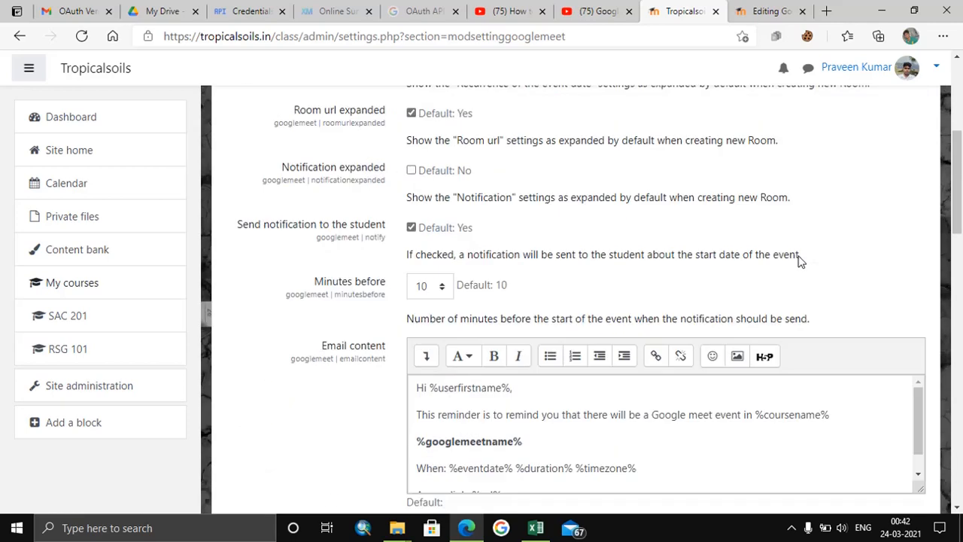
{"action": "scroll", "coordinate": [800, 261], "scroll_direction": "down", "scroll_amount": 1}
{"action": "scroll", "coordinate": [312, 278], "scroll_direction": "down", "scroll_amount": 3}
{"action": "scroll", "coordinate": [312, 279], "scroll_direction": "down", "scroll_amount": 3}
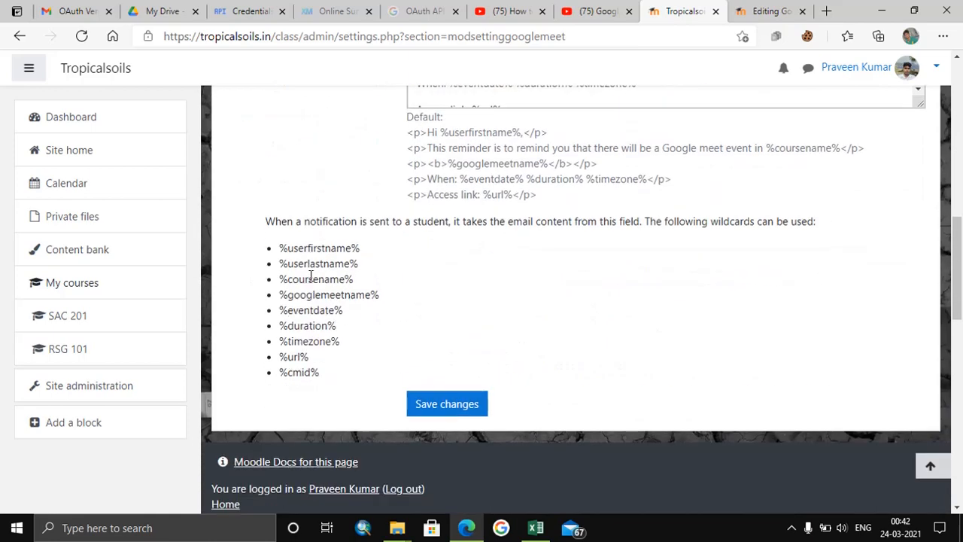
{"action": "scroll", "coordinate": [406, 330], "scroll_direction": "down", "scroll_amount": 3}
{"action": "left_click", "coordinate": [447, 264]}
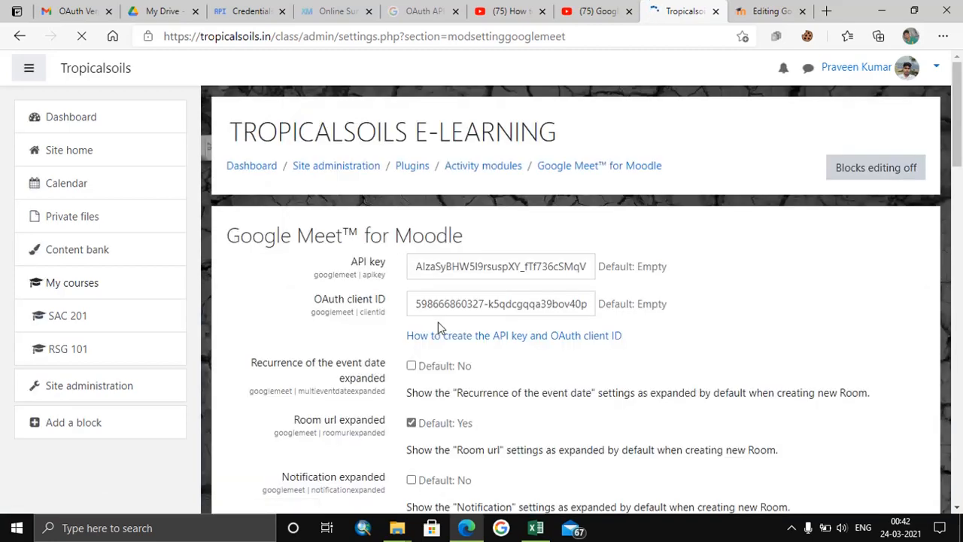
{"action": "scroll", "coordinate": [388, 356], "scroll_direction": "down", "scroll_amount": 10}
{"action": "scroll", "coordinate": [388, 356], "scroll_direction": "down", "scroll_amount": 5}
{"action": "scroll", "coordinate": [388, 356], "scroll_direction": "up", "scroll_amount": 5}
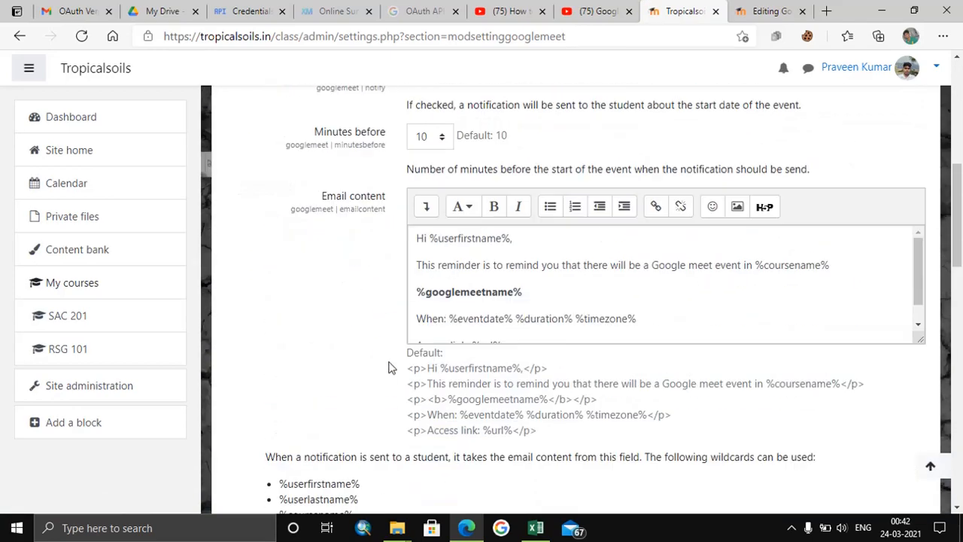
{"action": "scroll", "coordinate": [388, 356], "scroll_direction": "up", "scroll_amount": 10}
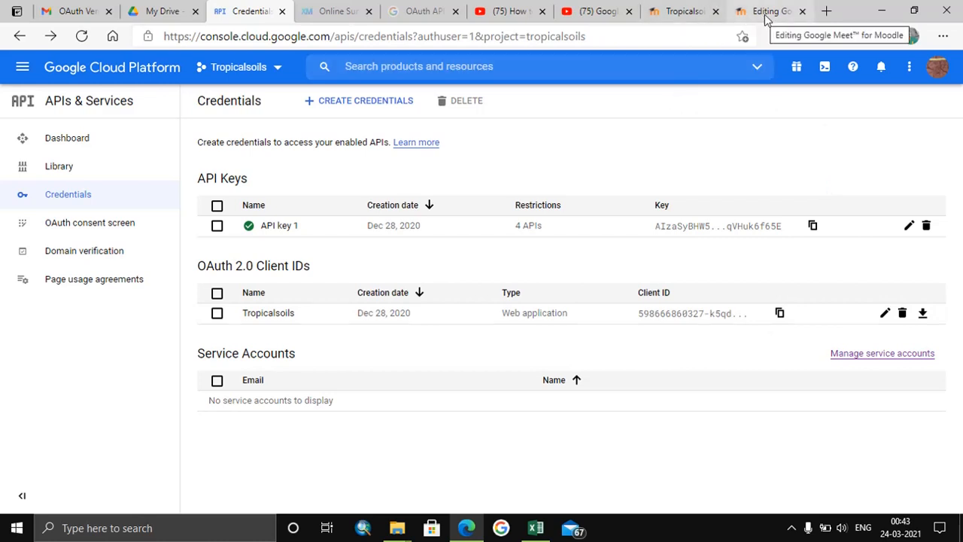
Start editing the app's consent screen and check the application home page address, leaving it unchanged.
{"action": "left_click", "coordinate": [79, 225]}
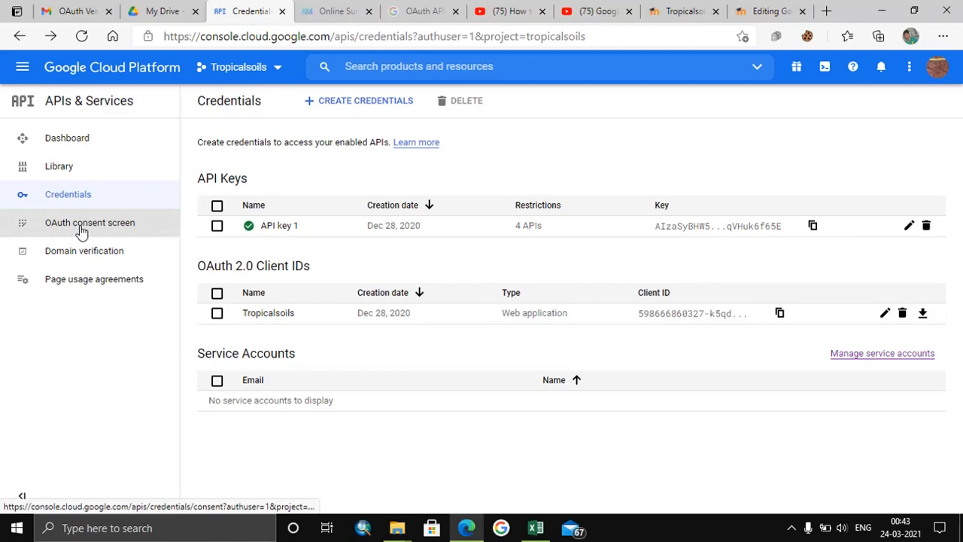
{"action": "scroll", "coordinate": [468, 268], "scroll_direction": "up", "scroll_amount": 3}
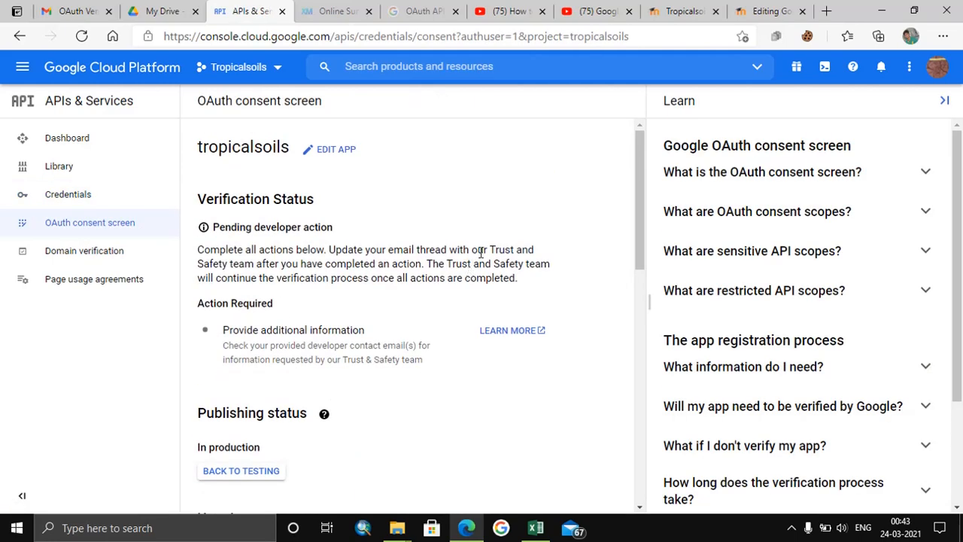
{"action": "left_click", "coordinate": [335, 151]}
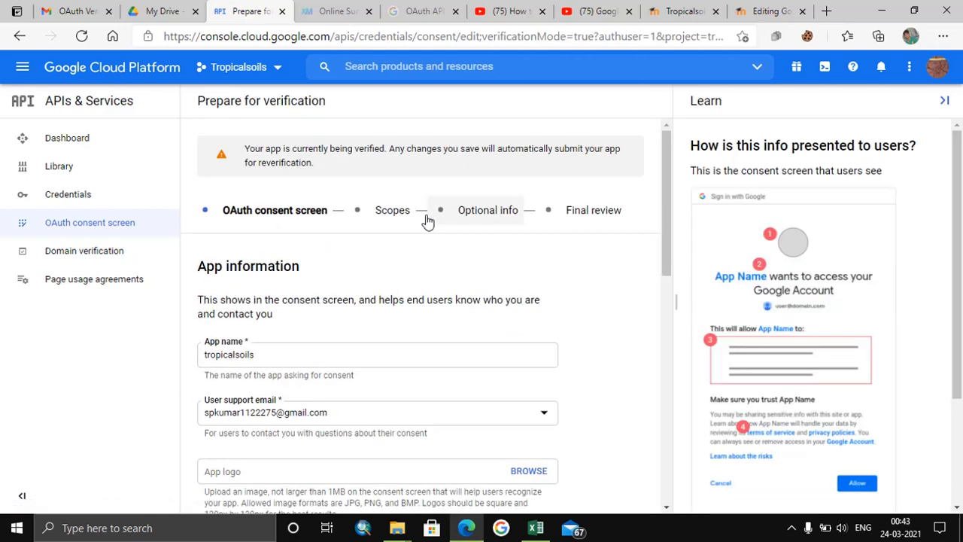
{"action": "scroll", "coordinate": [426, 336], "scroll_direction": "down", "scroll_amount": 1}
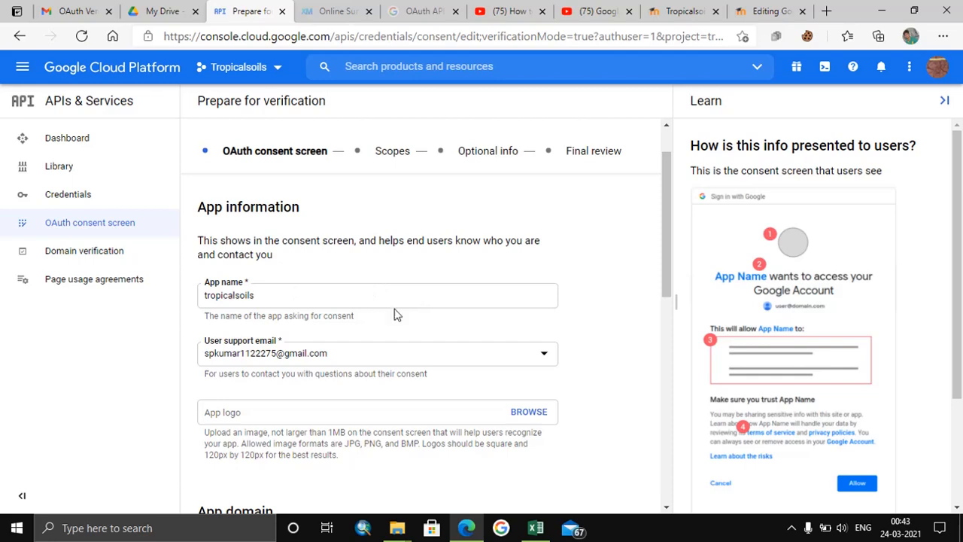
{"action": "scroll", "coordinate": [376, 320], "scroll_direction": "down", "scroll_amount": 1}
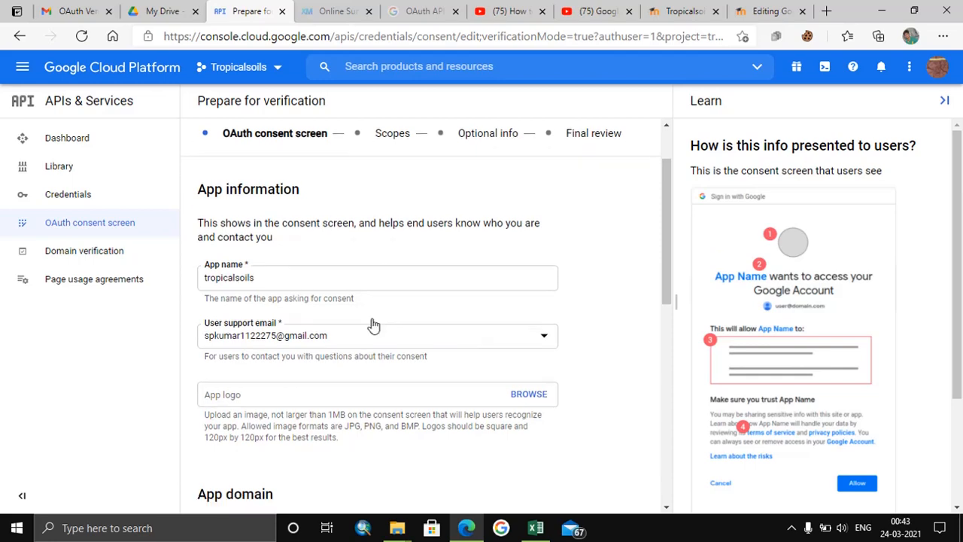
{"action": "scroll", "coordinate": [346, 316], "scroll_direction": "down", "scroll_amount": 1}
{"action": "scroll", "coordinate": [316, 301], "scroll_direction": "down", "scroll_amount": 1}
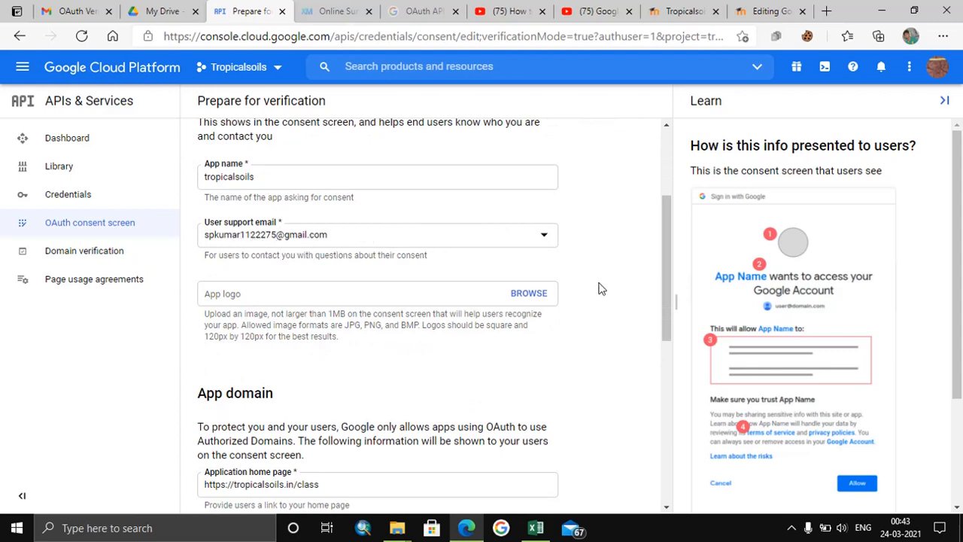
{"action": "scroll", "coordinate": [595, 290], "scroll_direction": "down", "scroll_amount": 1}
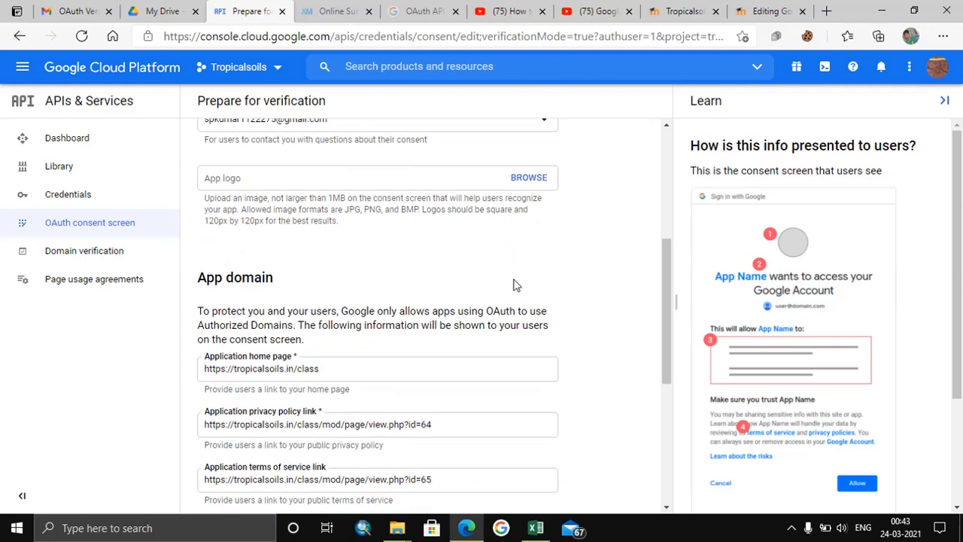
{"action": "scroll", "coordinate": [512, 278], "scroll_direction": "down", "scroll_amount": 2}
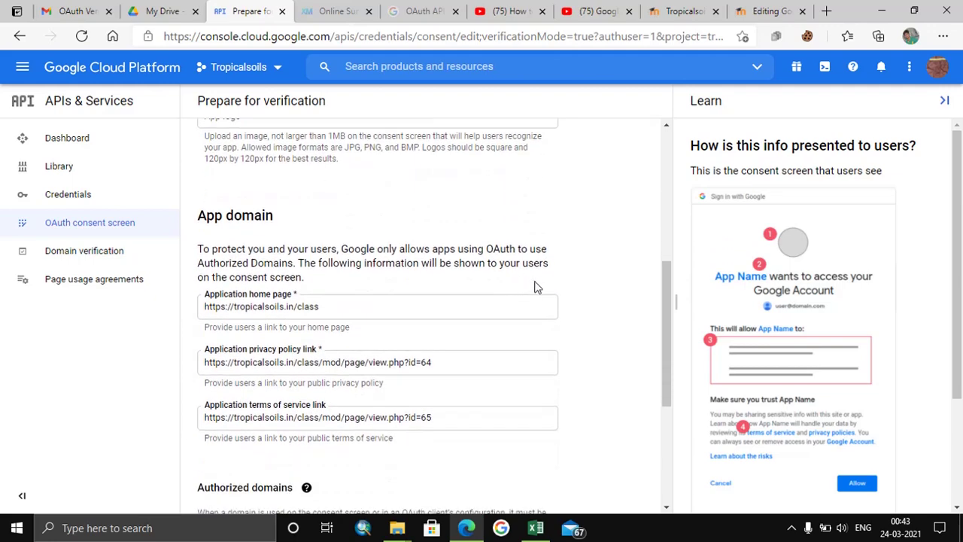
{"action": "left_click", "coordinate": [339, 312]}
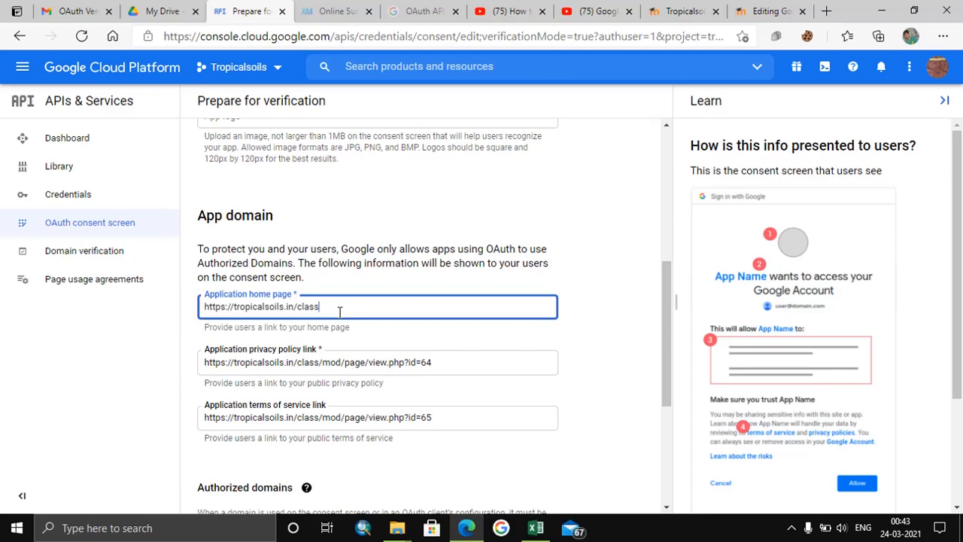
{"action": "left_click", "coordinate": [576, 276]}
{"action": "scroll", "coordinate": [556, 331], "scroll_direction": "down", "scroll_amount": 2}
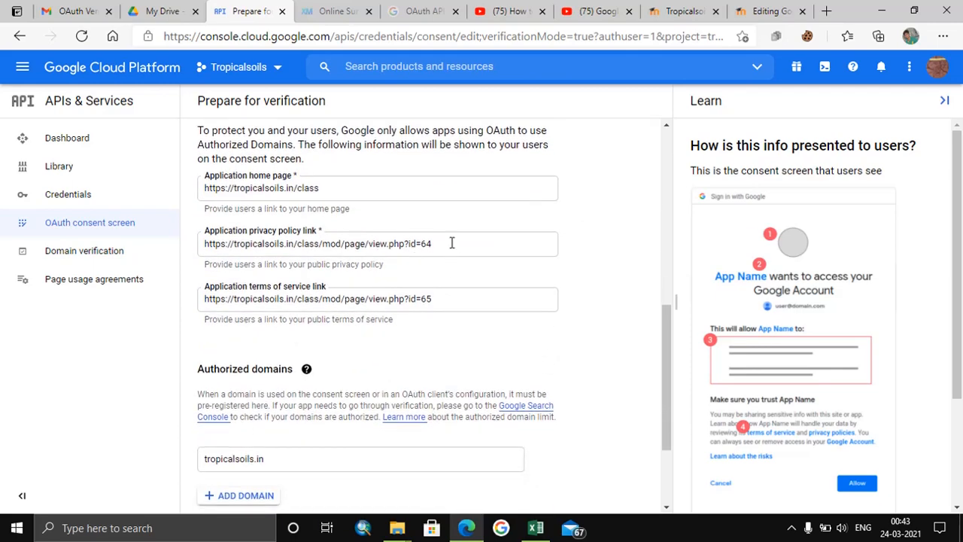
Select and copy the privacy policy link from the App domain section.
{"action": "left_click", "coordinate": [459, 248]}
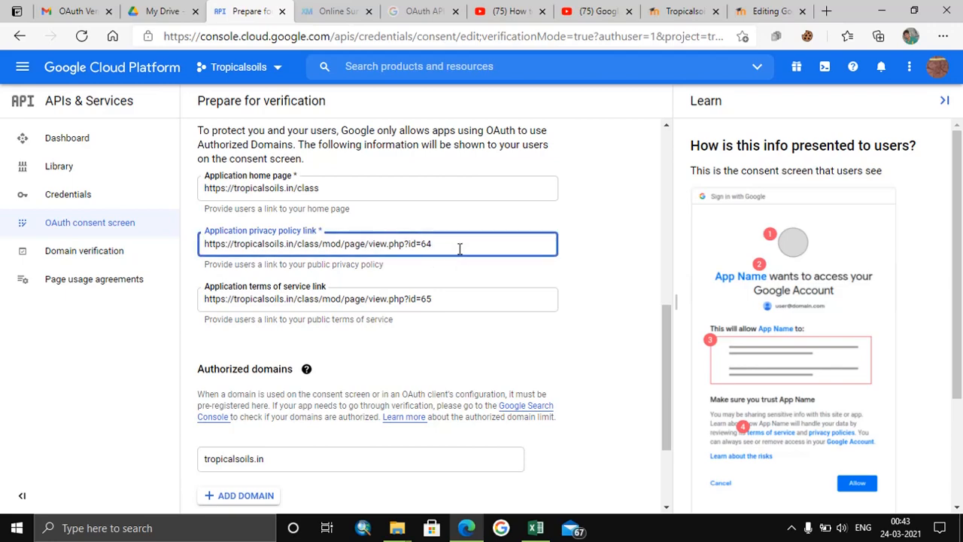
{"action": "left_click_drag", "start_coordinate": [459, 244], "coordinate": [188, 248]}
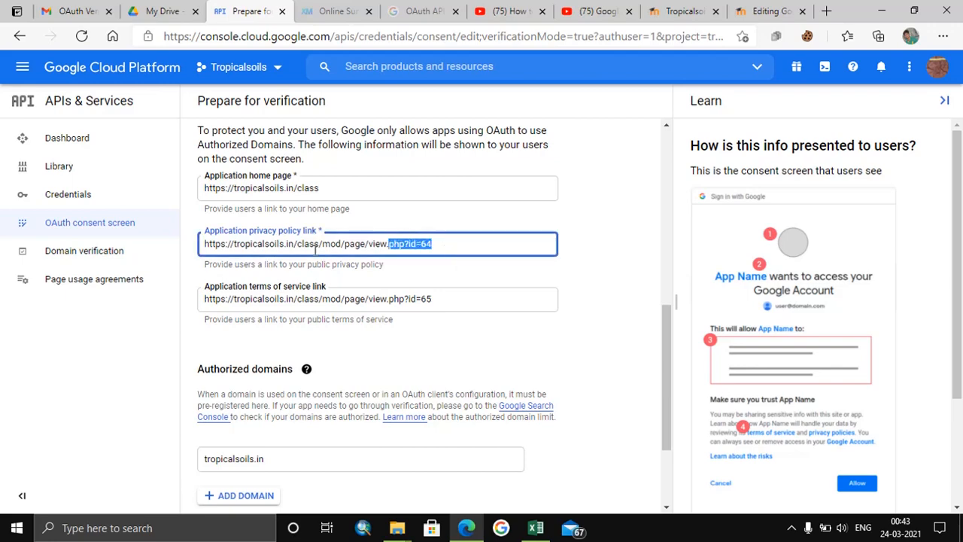
{"action": "key", "text": "ctrl+Tab"}
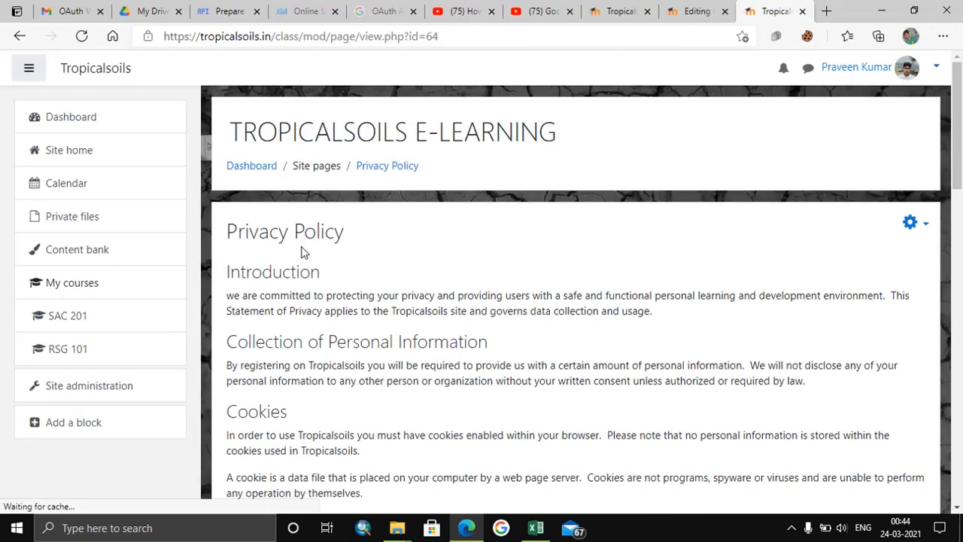
{"action": "scroll", "coordinate": [354, 283], "scroll_direction": "down", "scroll_amount": 4}
{"action": "scroll", "coordinate": [324, 253], "scroll_direction": "down", "scroll_amount": 1}
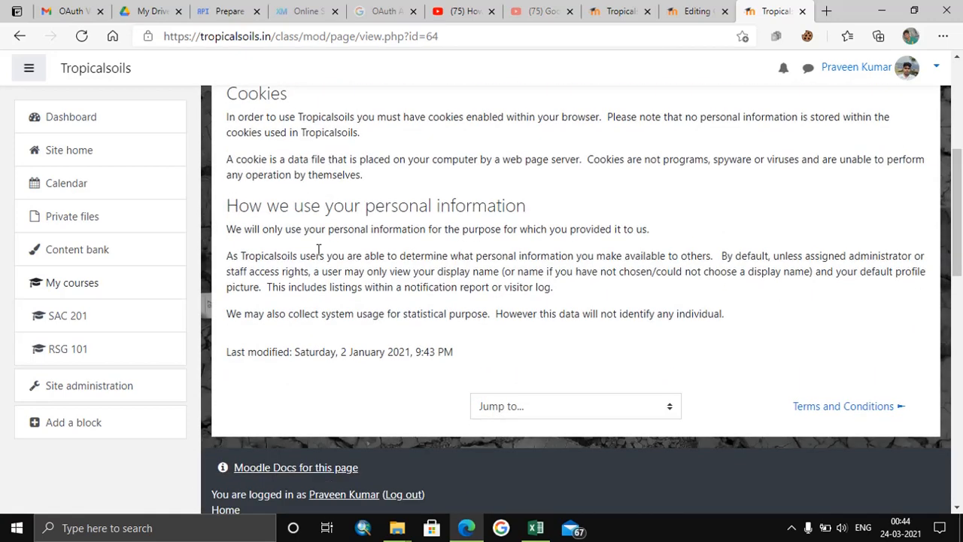
{"action": "scroll", "coordinate": [324, 253], "scroll_direction": "down", "scroll_amount": 3}
{"action": "scroll", "coordinate": [324, 253], "scroll_direction": "up", "scroll_amount": 3}
{"action": "scroll", "coordinate": [324, 252], "scroll_direction": "up", "scroll_amount": 3}
{"action": "scroll", "coordinate": [324, 253], "scroll_direction": "up", "scroll_amount": 3}
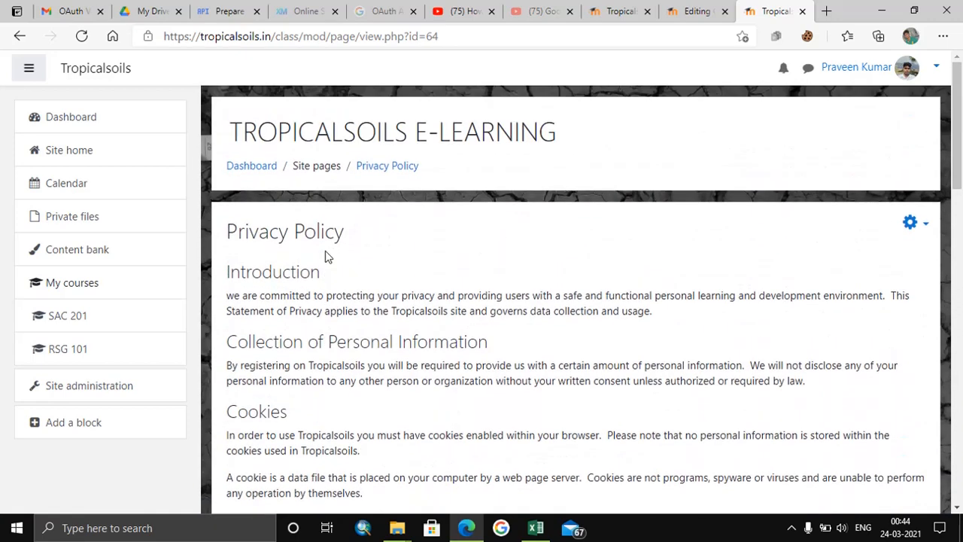
Check the Moodle privacy policy page address (id=64) and return to the verification form.
{"action": "left_click", "coordinate": [486, 36]}
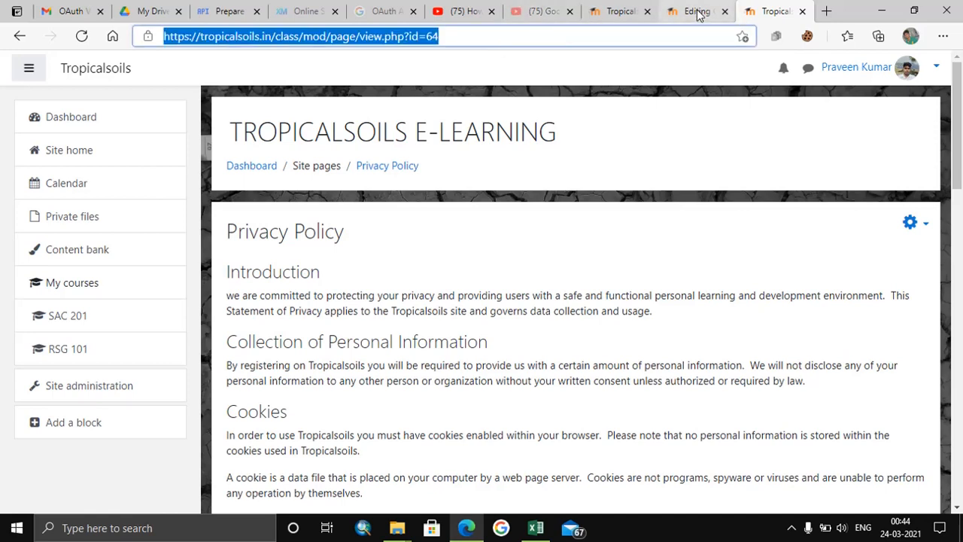
{"action": "left_click", "coordinate": [229, 11]}
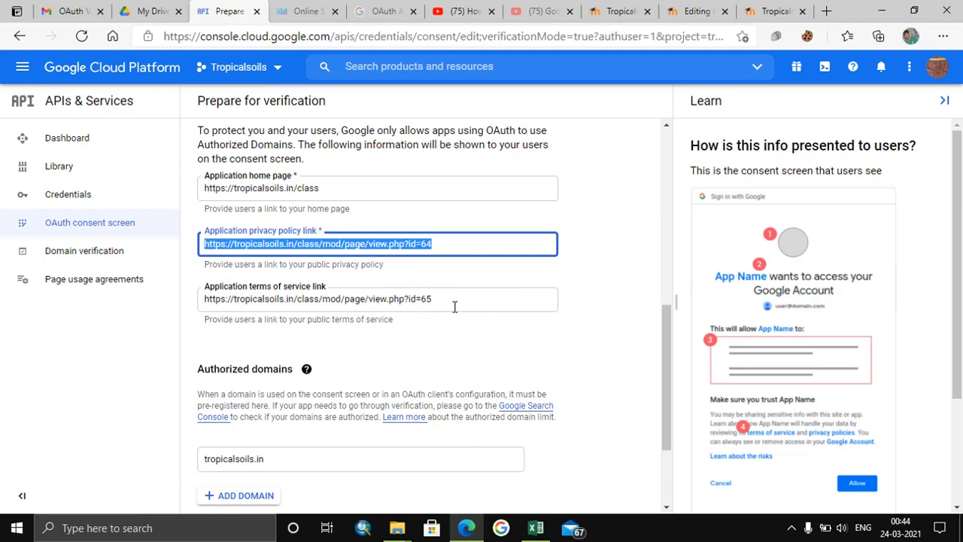
{"action": "left_click", "coordinate": [454, 301]}
{"action": "scroll", "coordinate": [600, 291], "scroll_direction": "down", "scroll_amount": 1}
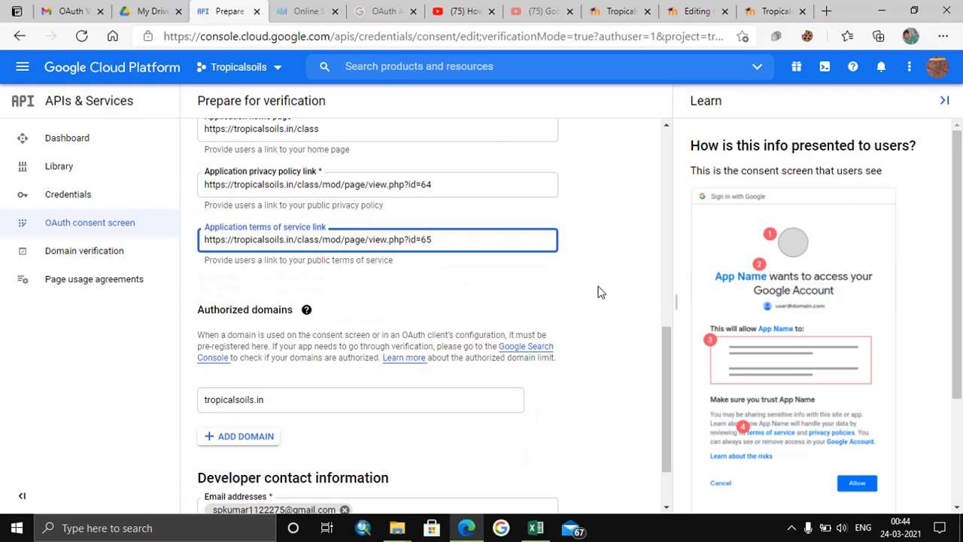
{"action": "scroll", "coordinate": [601, 292], "scroll_direction": "down", "scroll_amount": 1}
{"action": "scroll", "coordinate": [601, 292], "scroll_direction": "down", "scroll_amount": 1}
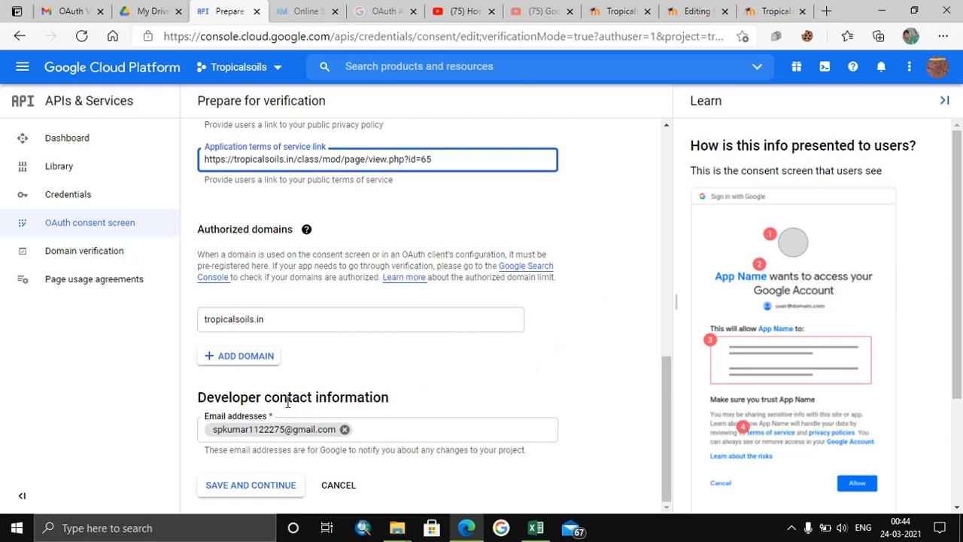
{"action": "scroll", "coordinate": [617, 404], "scroll_direction": "up", "scroll_amount": 3}
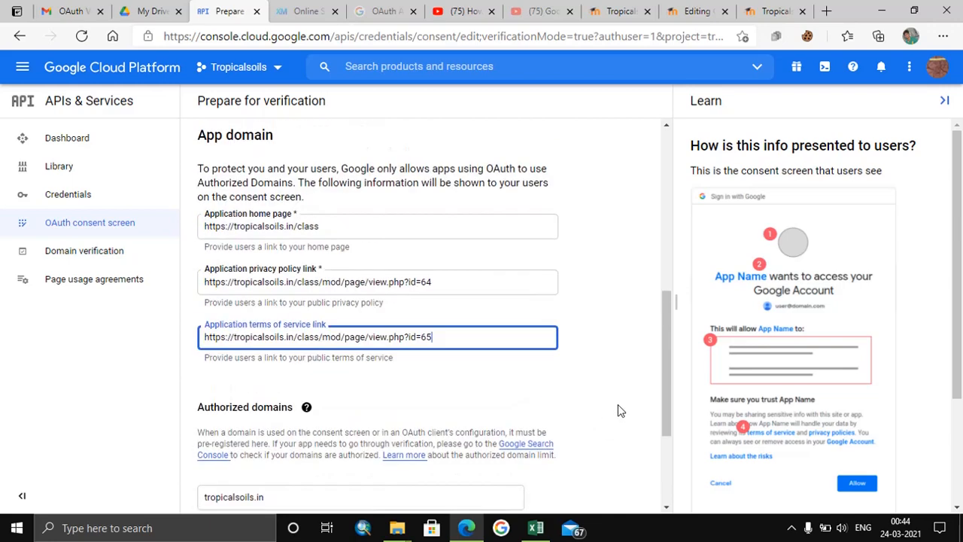
{"action": "scroll", "coordinate": [617, 404], "scroll_direction": "down", "scroll_amount": 1}
{"action": "scroll", "coordinate": [617, 404], "scroll_direction": "up", "scroll_amount": 3}
{"action": "scroll", "coordinate": [618, 404], "scroll_direction": "up", "scroll_amount": 3}
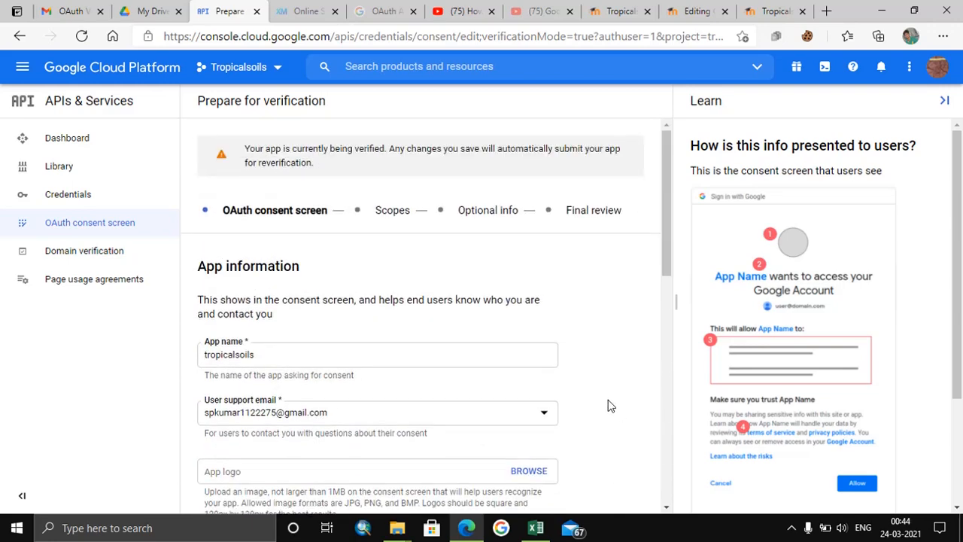
{"action": "scroll", "coordinate": [406, 256], "scroll_direction": "down", "scroll_amount": 5}
{"action": "scroll", "coordinate": [323, 376], "scroll_direction": "down", "scroll_amount": 5}
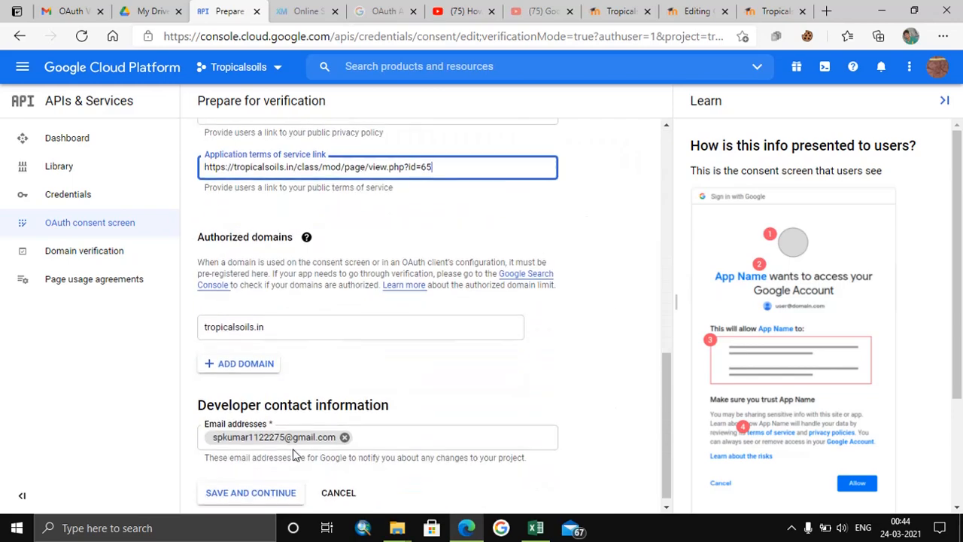
Save the consent screen details and advance to the Scopes step.
{"action": "left_click", "coordinate": [261, 493]}
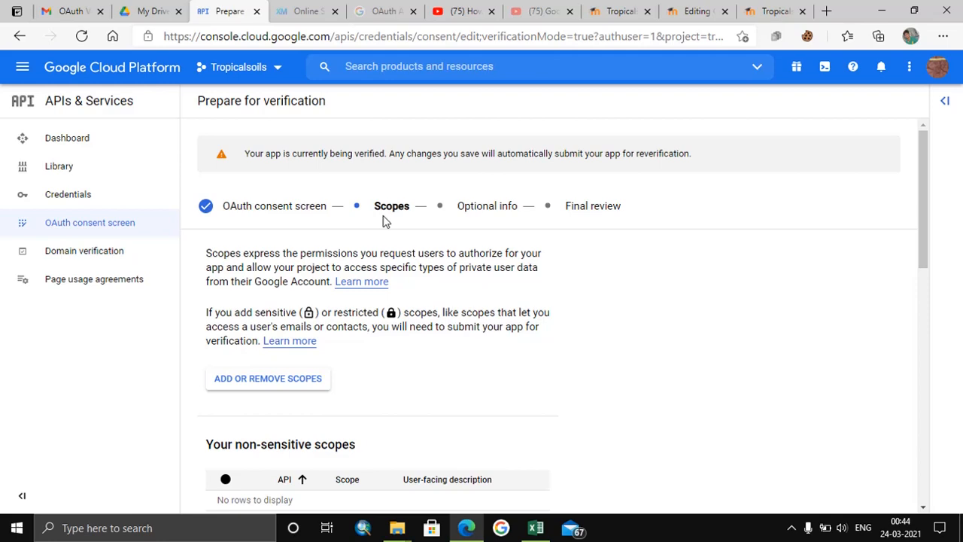
{"action": "scroll", "coordinate": [463, 305], "scroll_direction": "down", "scroll_amount": 3}
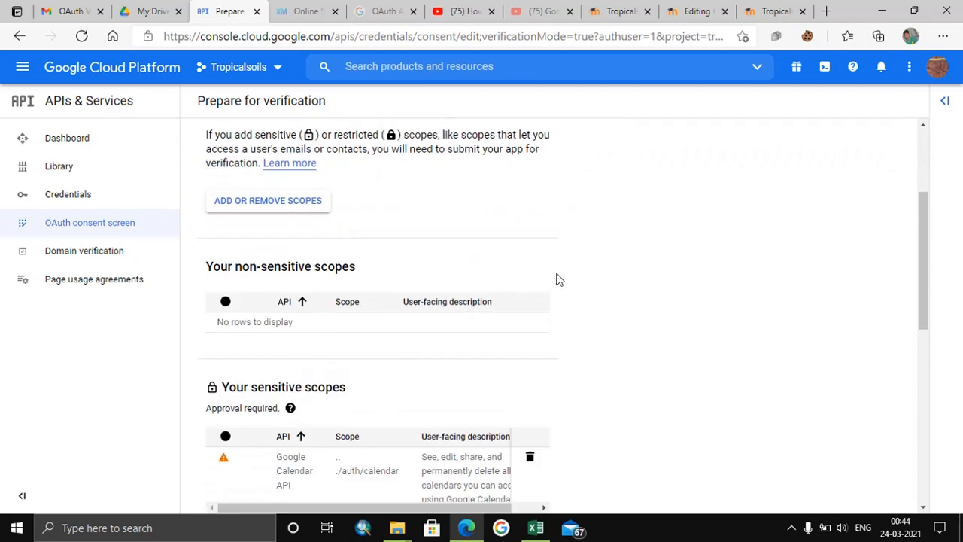
{"action": "scroll", "coordinate": [561, 279], "scroll_direction": "down", "scroll_amount": 3}
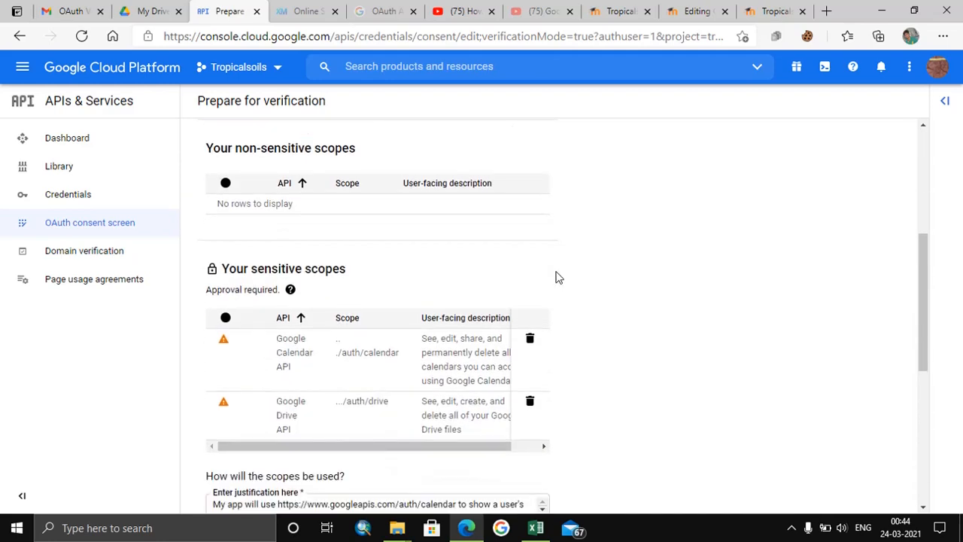
{"action": "scroll", "coordinate": [605, 283], "scroll_direction": "down", "scroll_amount": 1}
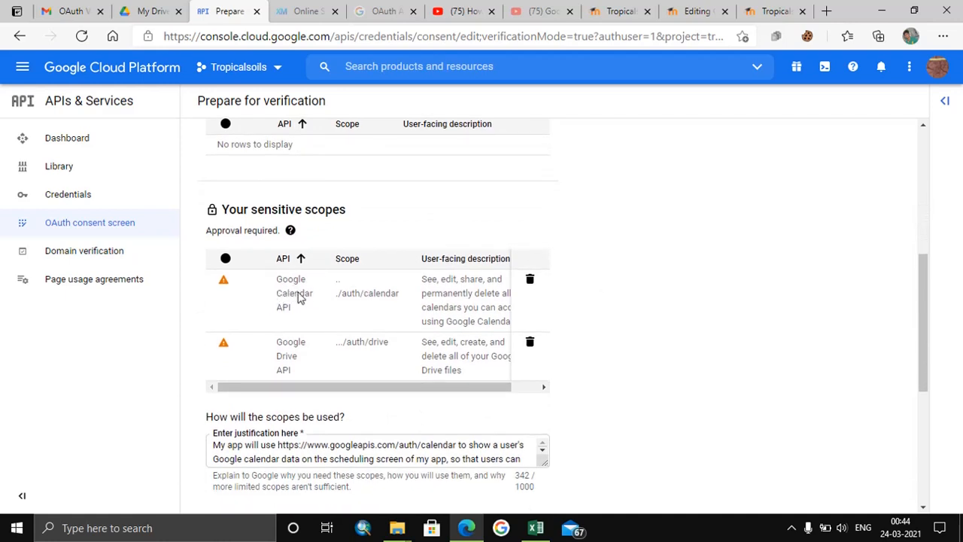
{"action": "scroll", "coordinate": [301, 301], "scroll_direction": "down", "scroll_amount": 1}
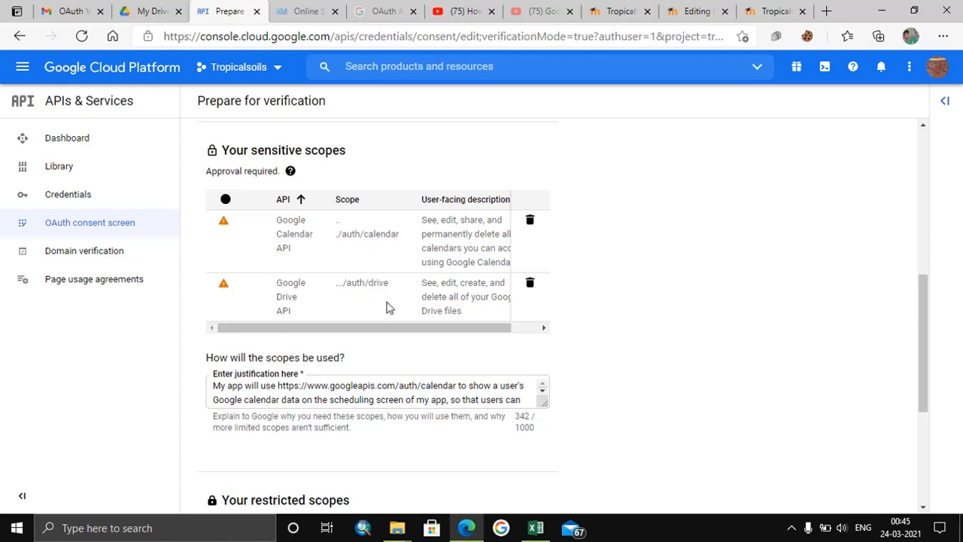
{"action": "scroll", "coordinate": [399, 293], "scroll_direction": "down", "scroll_amount": 2}
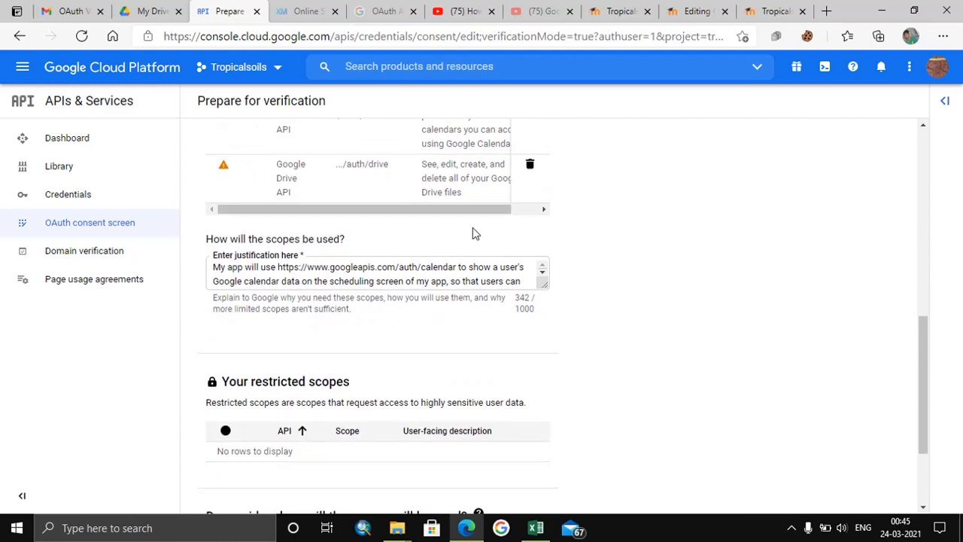
{"action": "scroll", "coordinate": [354, 166], "scroll_direction": "up", "scroll_amount": 3}
{"action": "scroll", "coordinate": [353, 165], "scroll_direction": "up", "scroll_amount": 3}
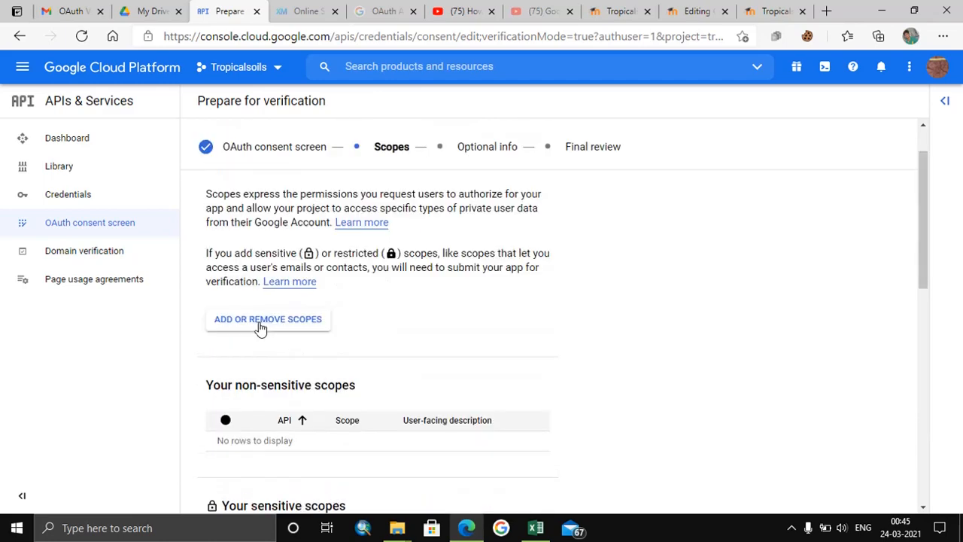
{"action": "left_click", "coordinate": [261, 324]}
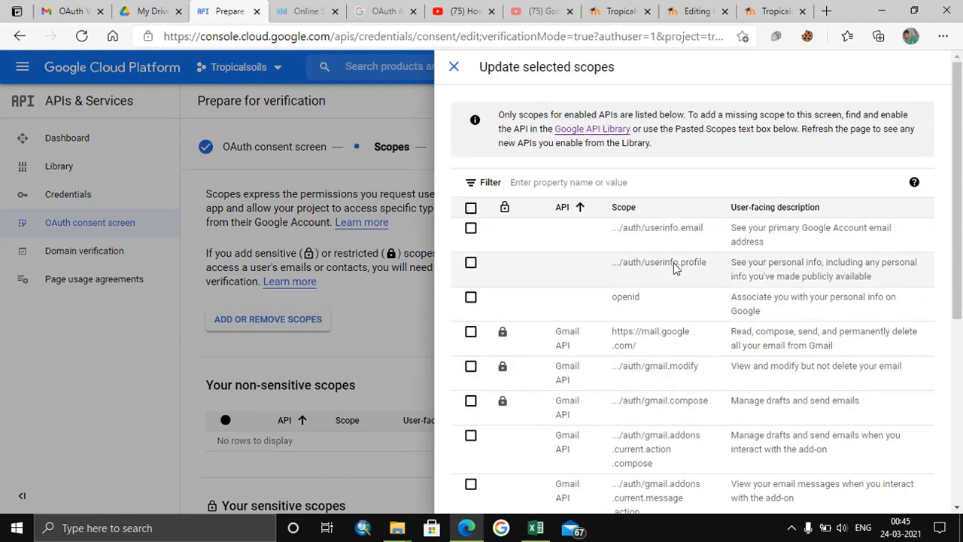
{"action": "scroll", "coordinate": [652, 397], "scroll_direction": "down", "scroll_amount": 1}
{"action": "scroll", "coordinate": [652, 397], "scroll_direction": "down", "scroll_amount": 5}
{"action": "scroll", "coordinate": [651, 397], "scroll_direction": "down", "scroll_amount": 1}
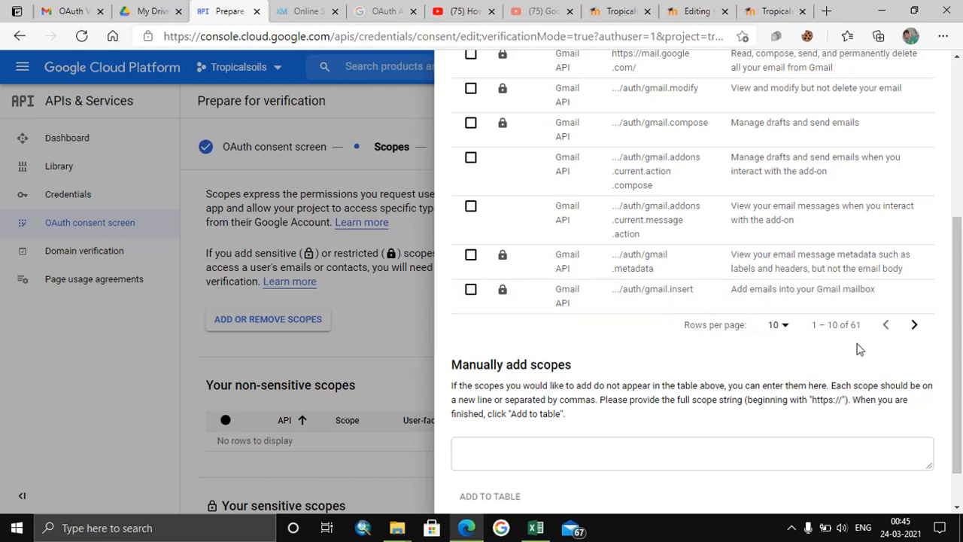
{"action": "left_click", "coordinate": [911, 329]}
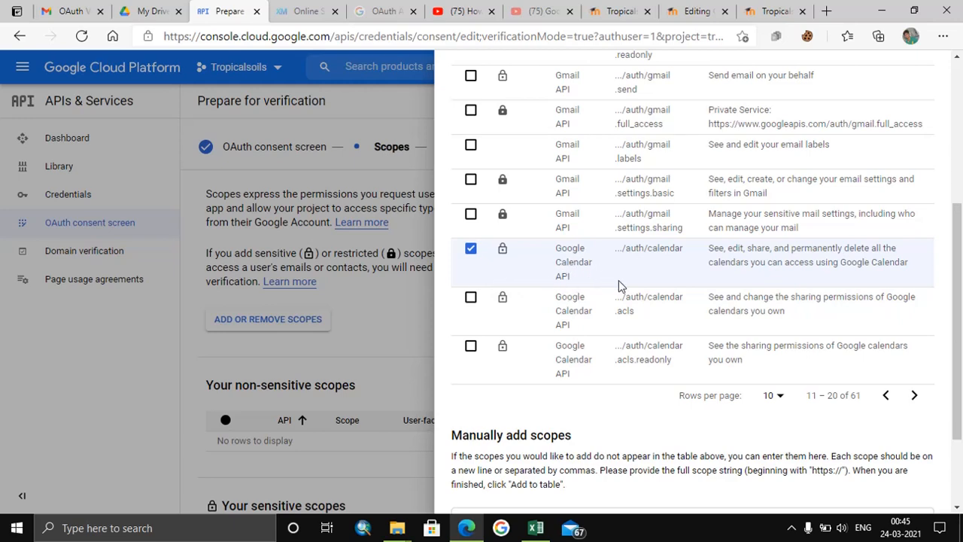
{"action": "scroll", "coordinate": [620, 286], "scroll_direction": "down", "scroll_amount": 5}
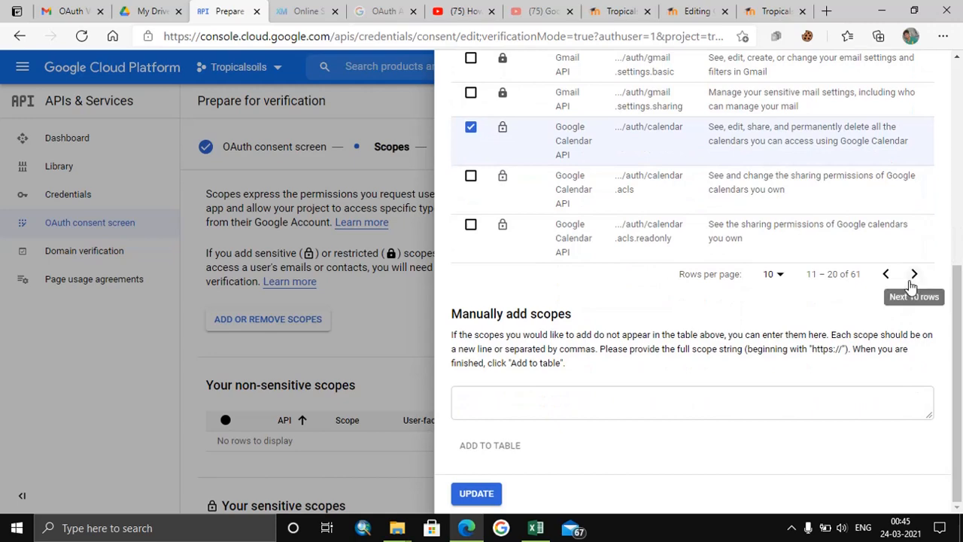
{"action": "left_click", "coordinate": [914, 274]}
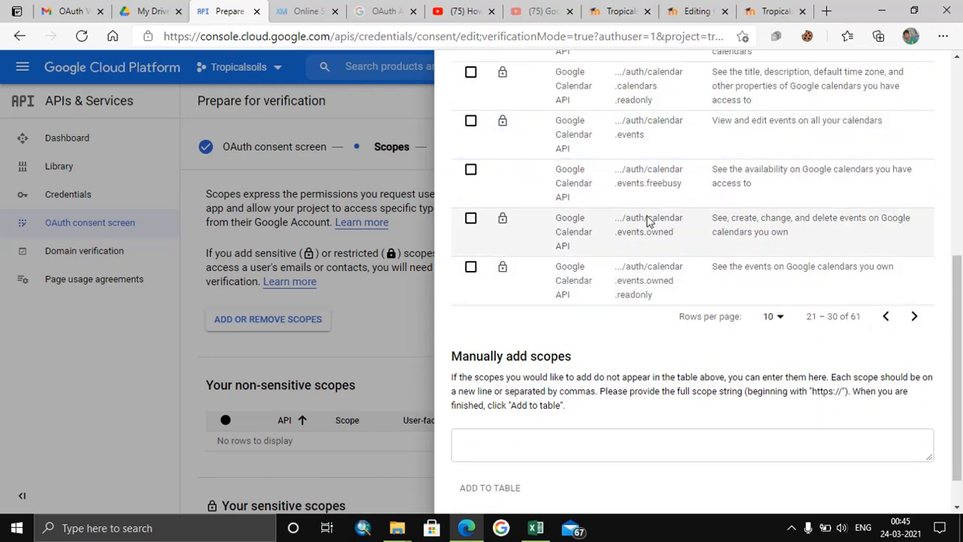
{"action": "scroll", "coordinate": [648, 222], "scroll_direction": "up", "scroll_amount": 5}
{"action": "scroll", "coordinate": [647, 210], "scroll_direction": "down", "scroll_amount": 8}
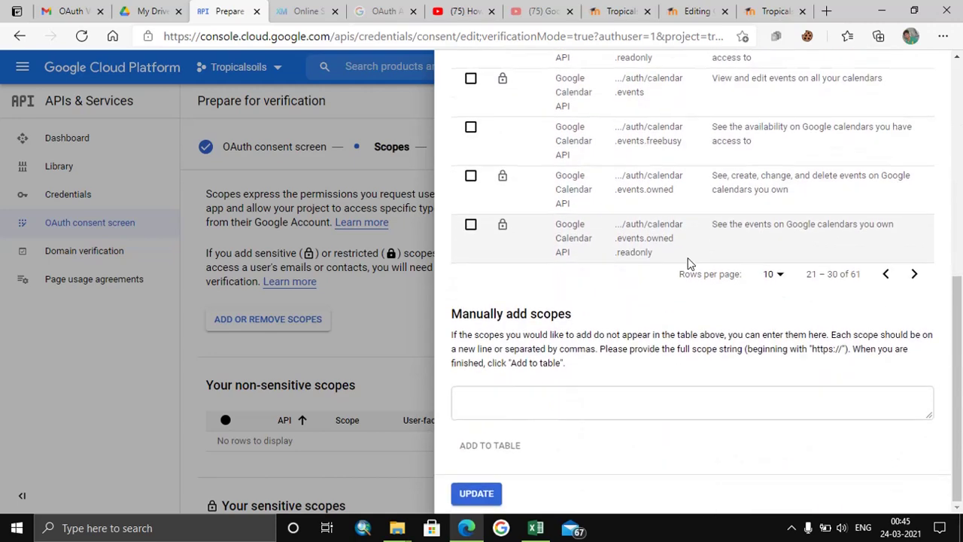
{"action": "left_click", "coordinate": [913, 274]}
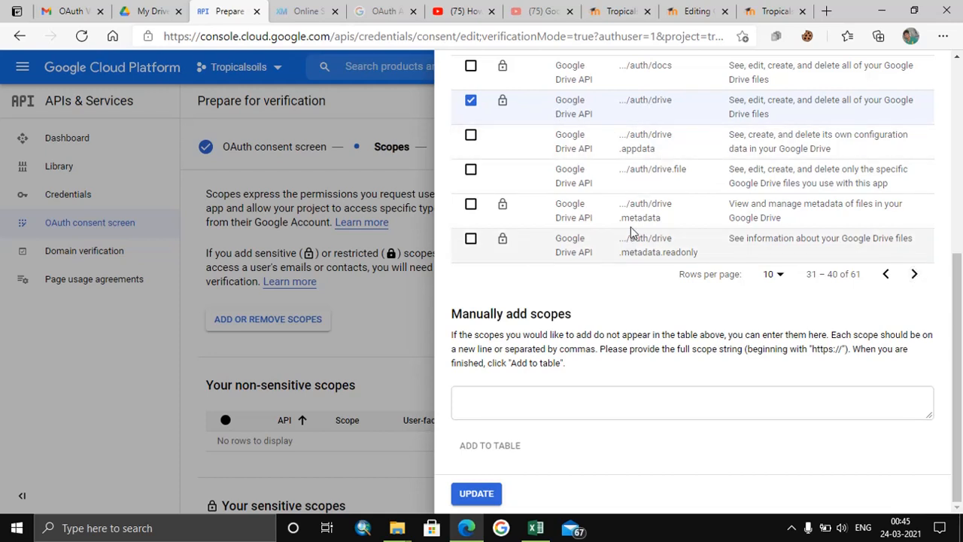
{"action": "scroll", "coordinate": [579, 361], "scroll_direction": "up", "scroll_amount": 5}
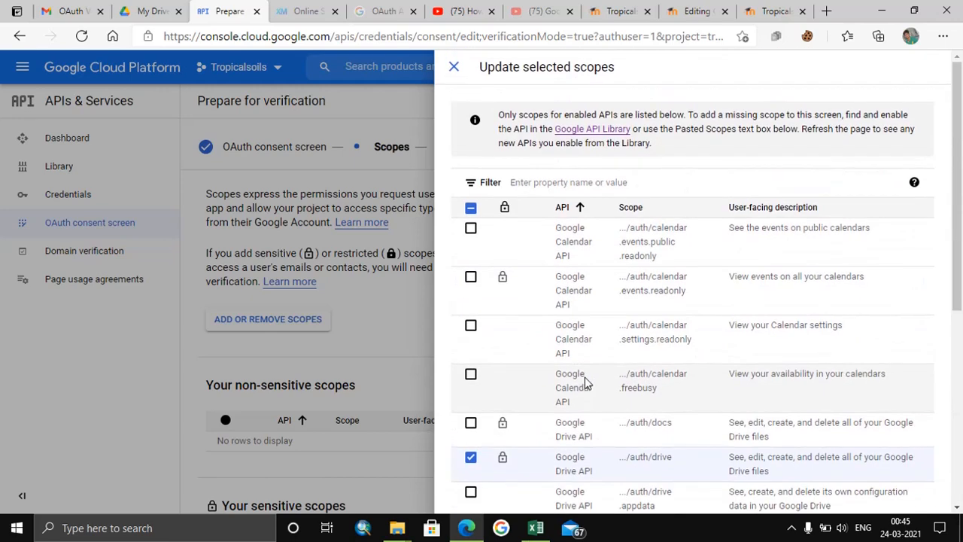
{"action": "scroll", "coordinate": [579, 361], "scroll_direction": "down", "scroll_amount": 6}
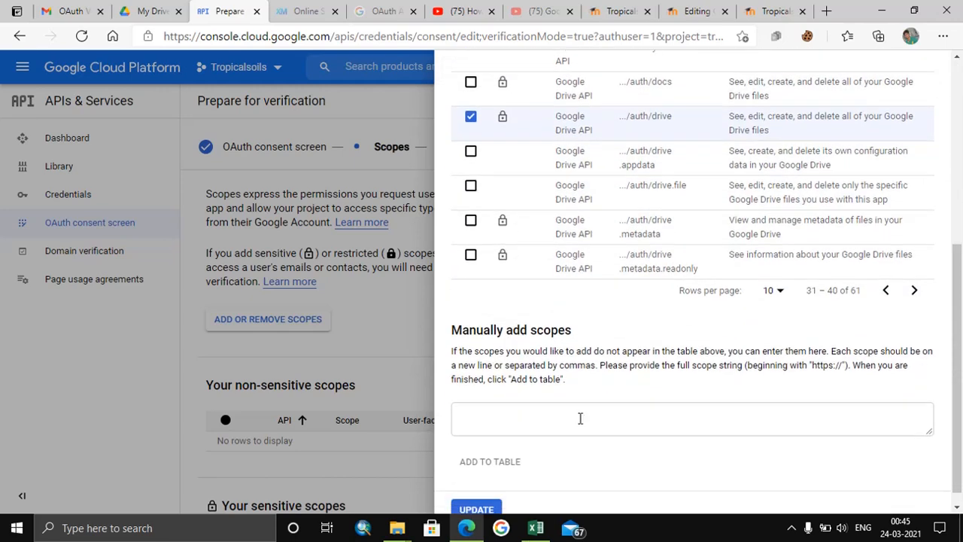
{"action": "scroll", "coordinate": [595, 425], "scroll_direction": "up", "scroll_amount": 6}
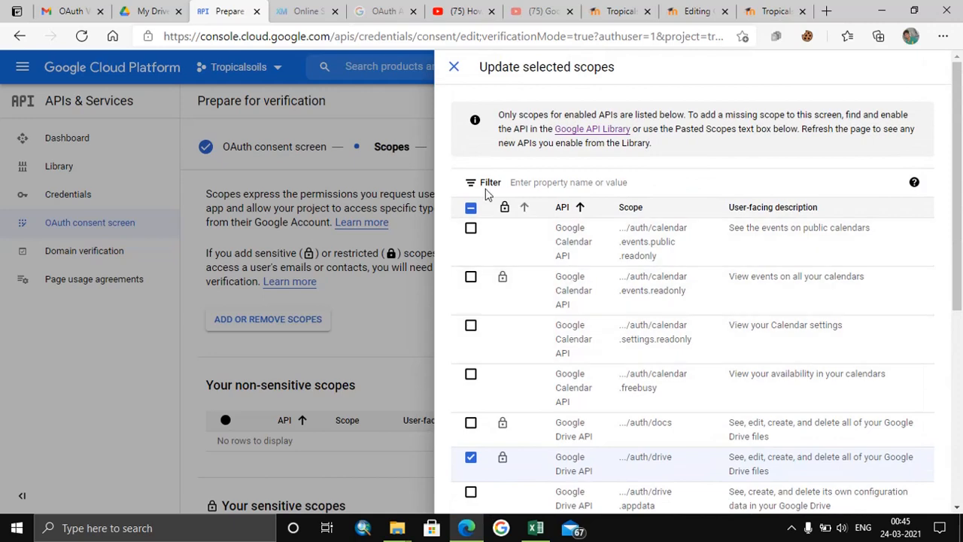
{"action": "left_click", "coordinate": [457, 70]}
{"action": "scroll", "coordinate": [415, 281], "scroll_direction": "down", "scroll_amount": 5}
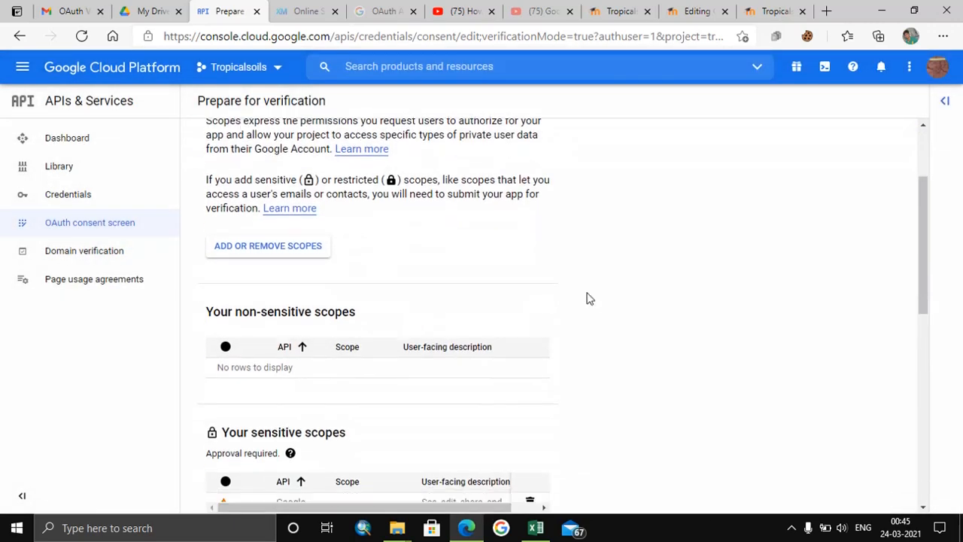
{"action": "scroll", "coordinate": [590, 298], "scroll_direction": "down", "scroll_amount": 4}
{"action": "scroll", "coordinate": [579, 324], "scroll_direction": "down", "scroll_amount": 3}
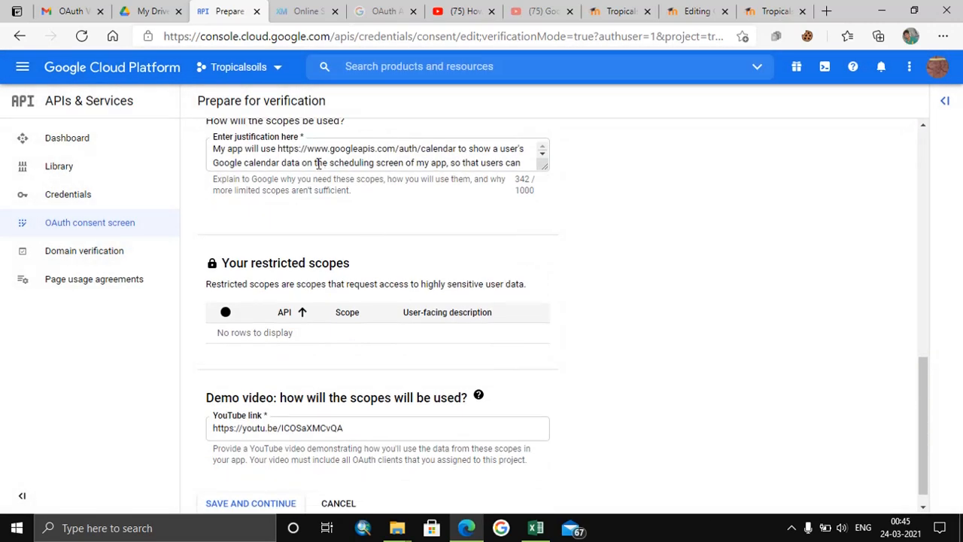
{"action": "scroll", "coordinate": [362, 228], "scroll_direction": "up", "scroll_amount": 1}
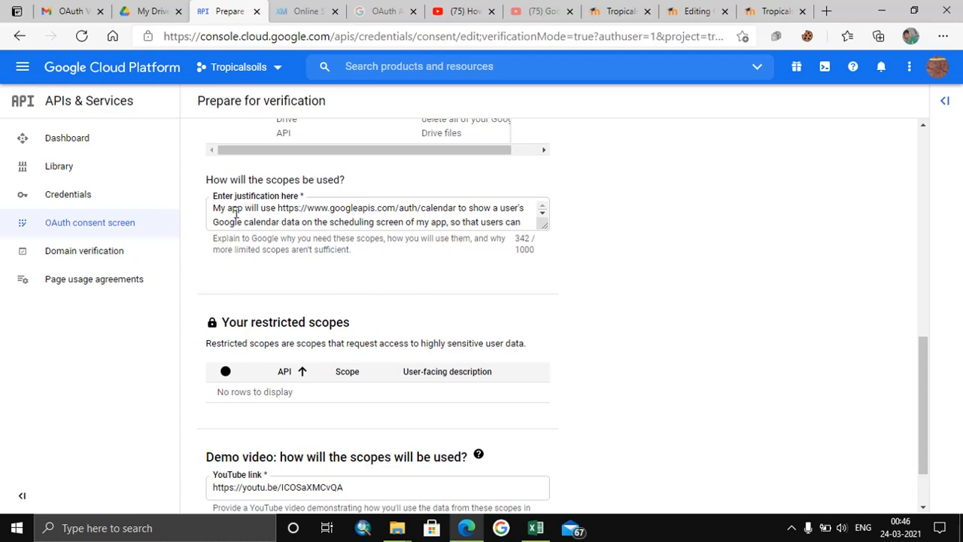
{"action": "left_click", "coordinate": [236, 213]}
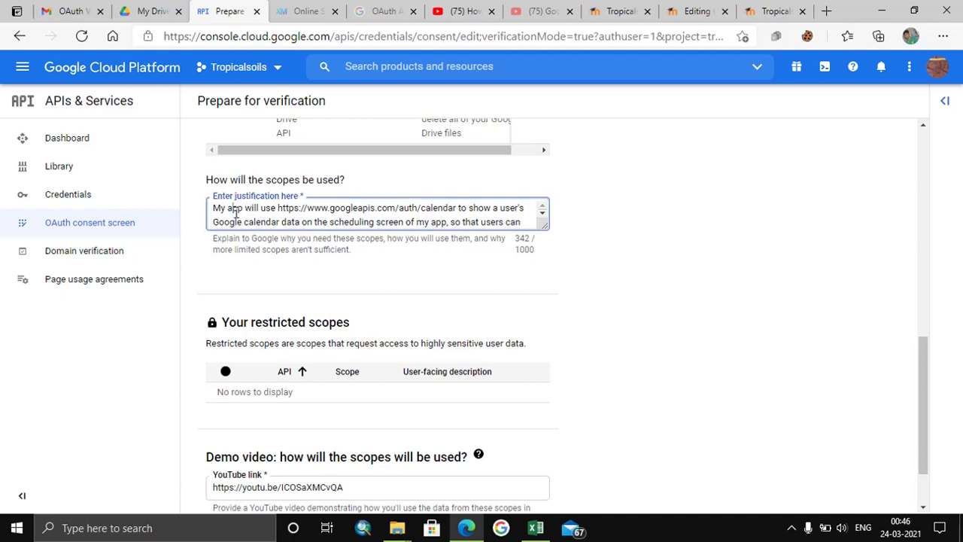
{"action": "left_click", "coordinate": [543, 218]}
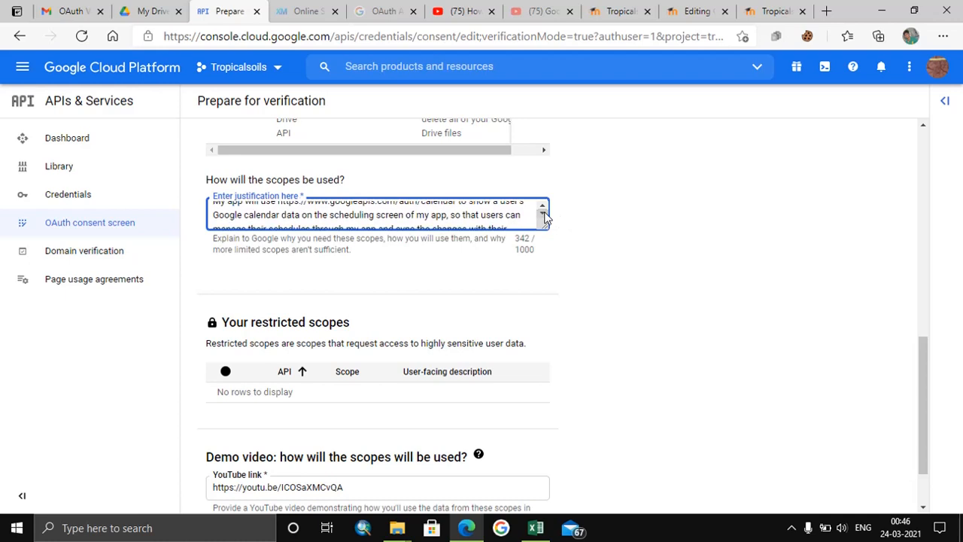
{"action": "left_click", "coordinate": [543, 218]}
{"action": "left_click", "coordinate": [543, 218]}
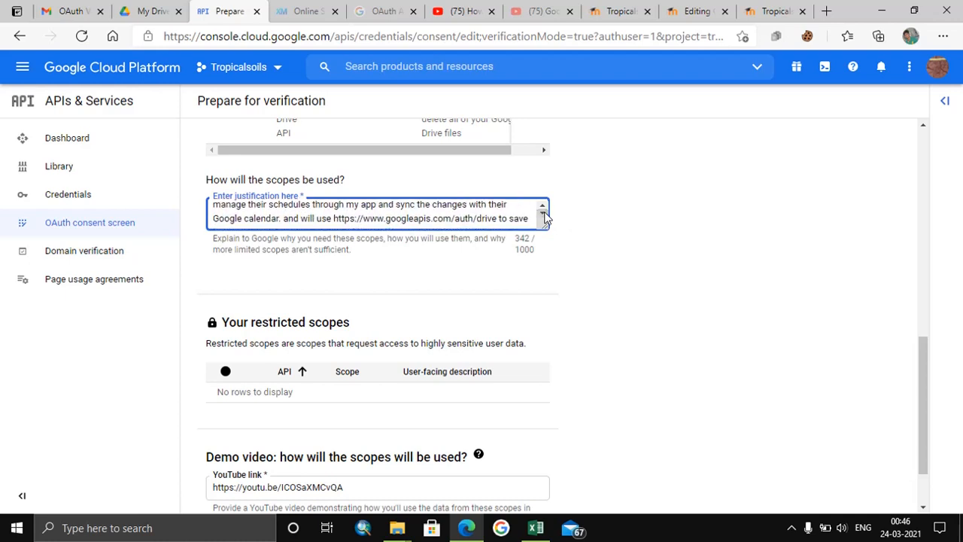
{"action": "left_click_drag", "start_coordinate": [543, 217], "coordinate": [543, 212]}
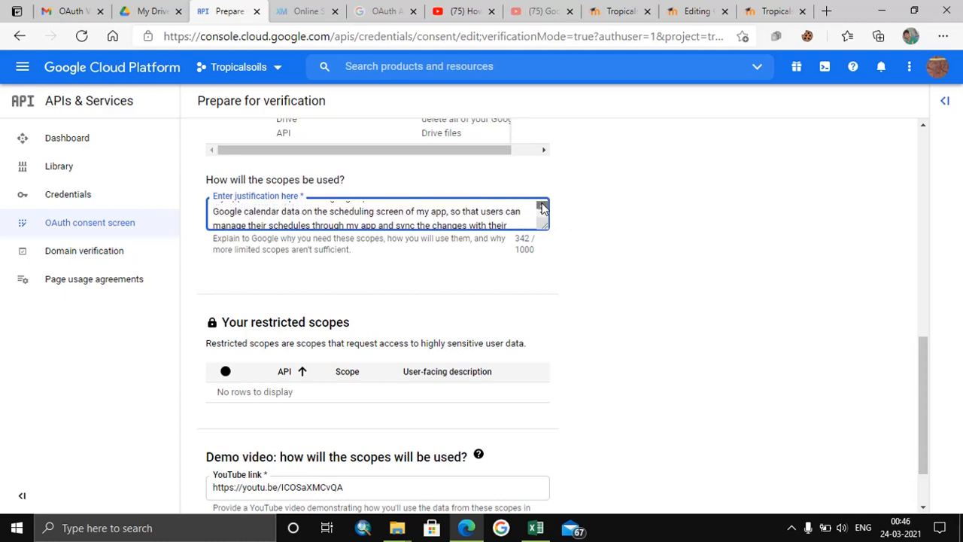
{"action": "left_click", "coordinate": [543, 218]}
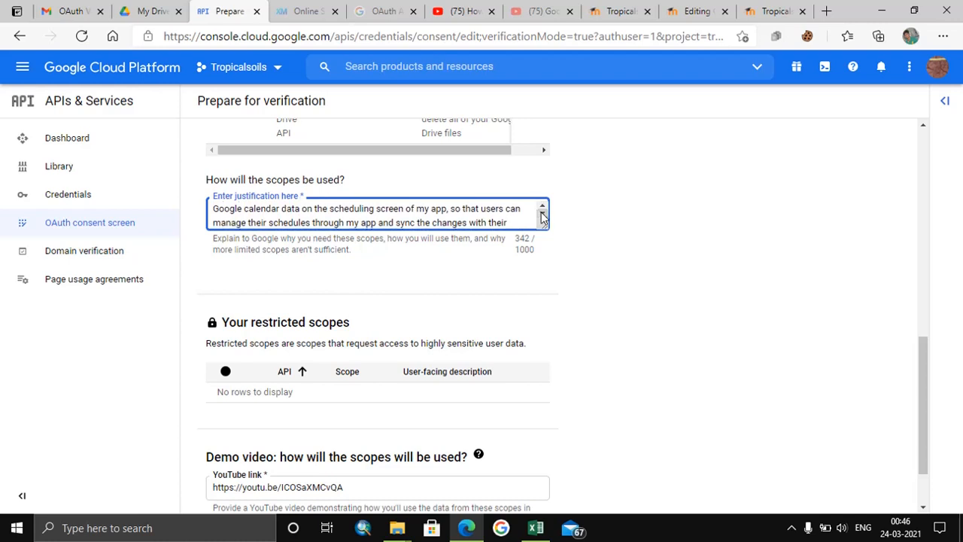
{"action": "left_click", "coordinate": [542, 217]}
{"action": "left_click", "coordinate": [543, 218]}
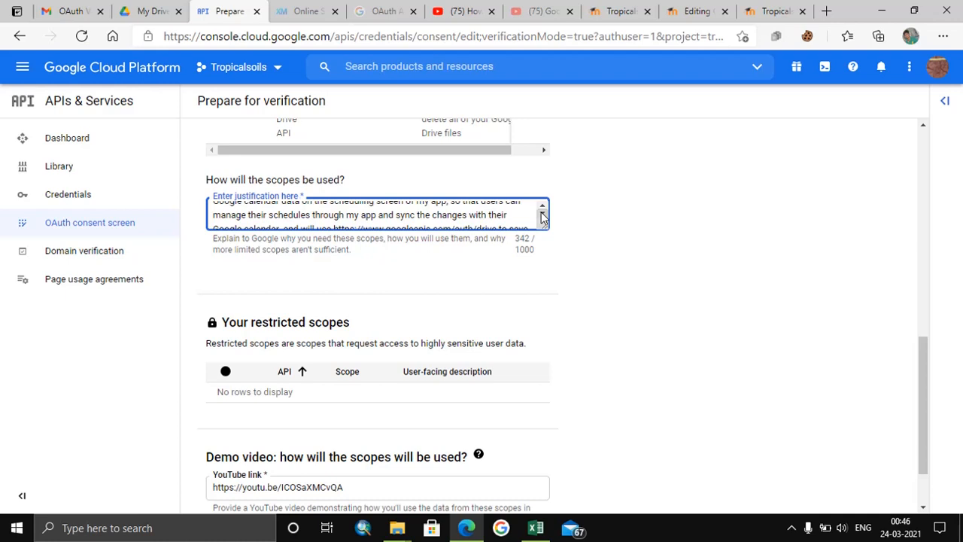
{"action": "left_click", "coordinate": [543, 217]}
{"action": "left_click", "coordinate": [542, 218]}
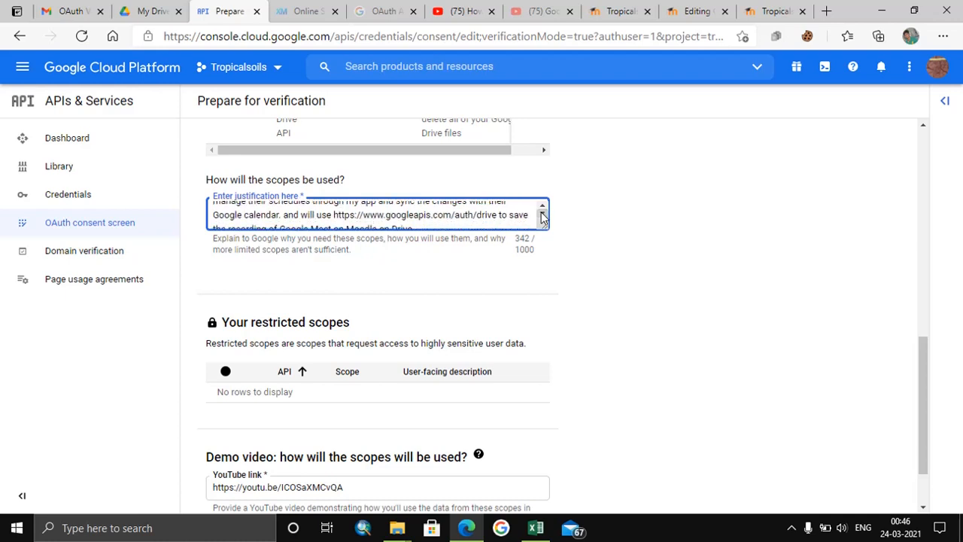
{"action": "left_click", "coordinate": [542, 218]}
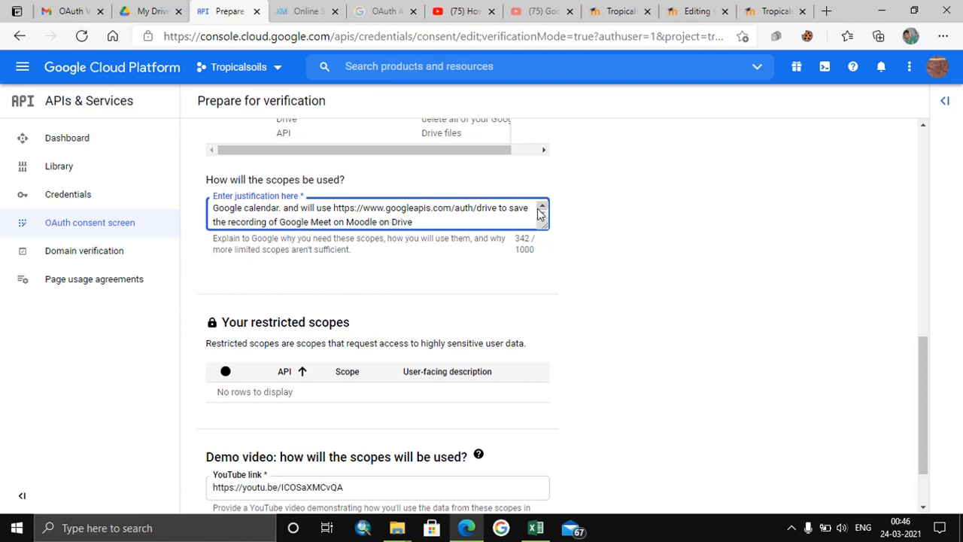
{"action": "scroll", "coordinate": [546, 275], "scroll_direction": "down", "scroll_amount": 2}
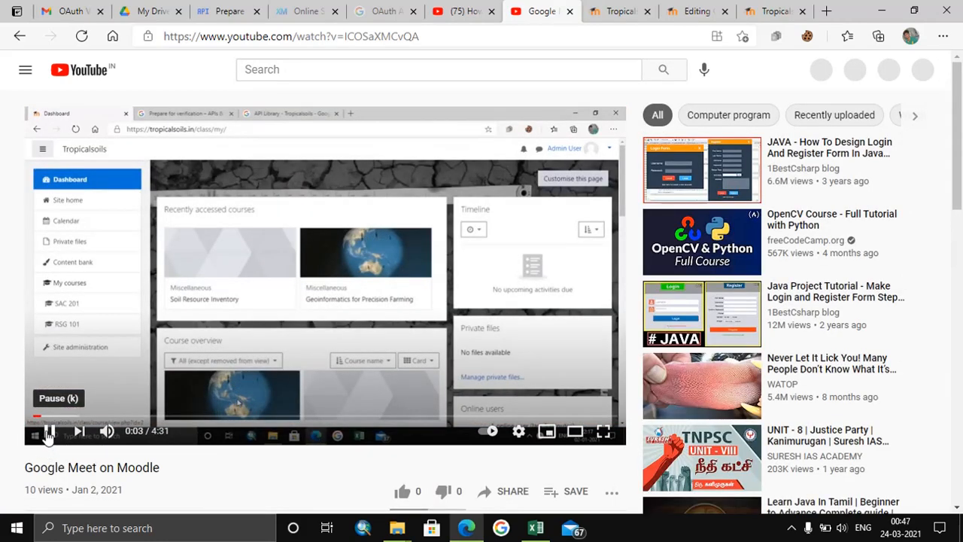
Pause the Google Meet on Moodle demo video, copy its URL, and return to the verification page.
{"action": "left_click", "coordinate": [47, 434]}
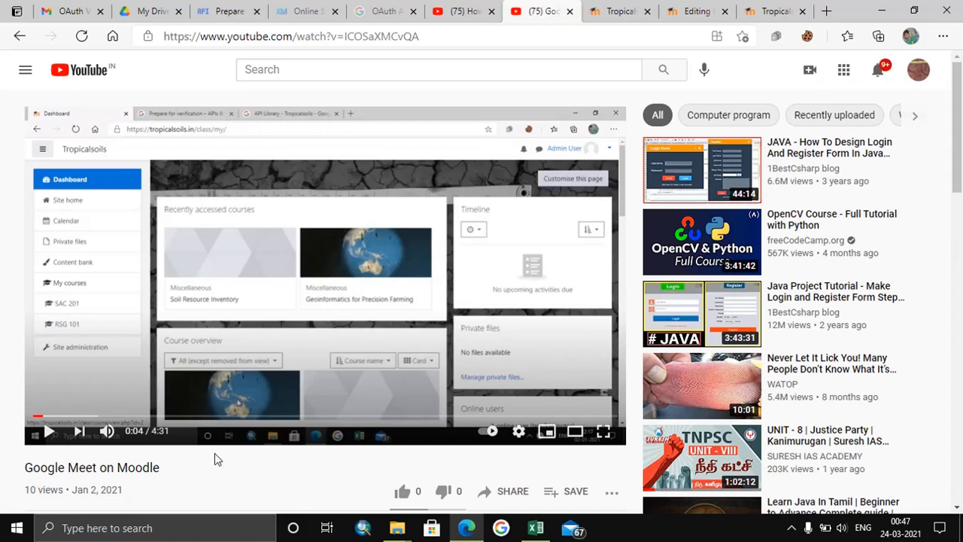
{"action": "scroll", "coordinate": [214, 453], "scroll_direction": "down", "scroll_amount": 3}
{"action": "scroll", "coordinate": [215, 453], "scroll_direction": "up", "scroll_amount": 3}
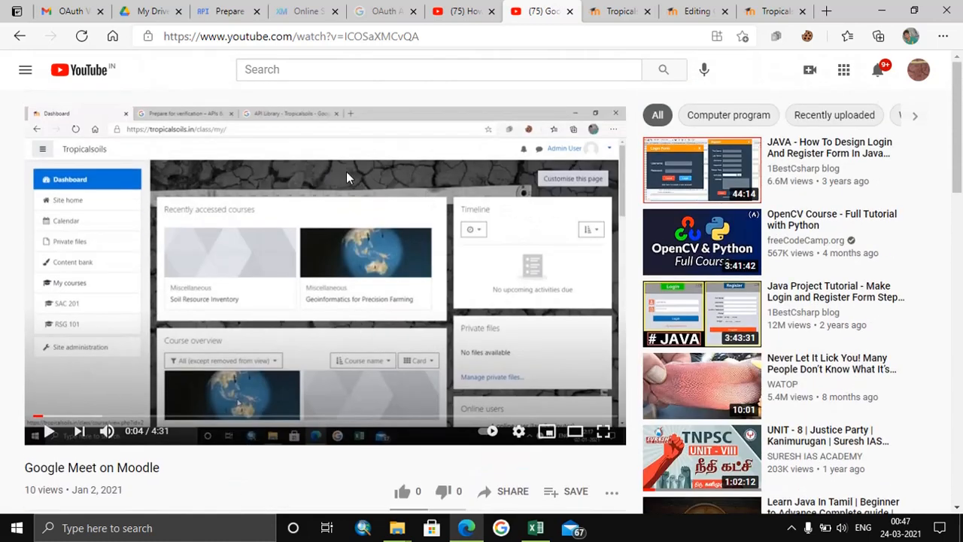
{"action": "right_click", "coordinate": [347, 175]}
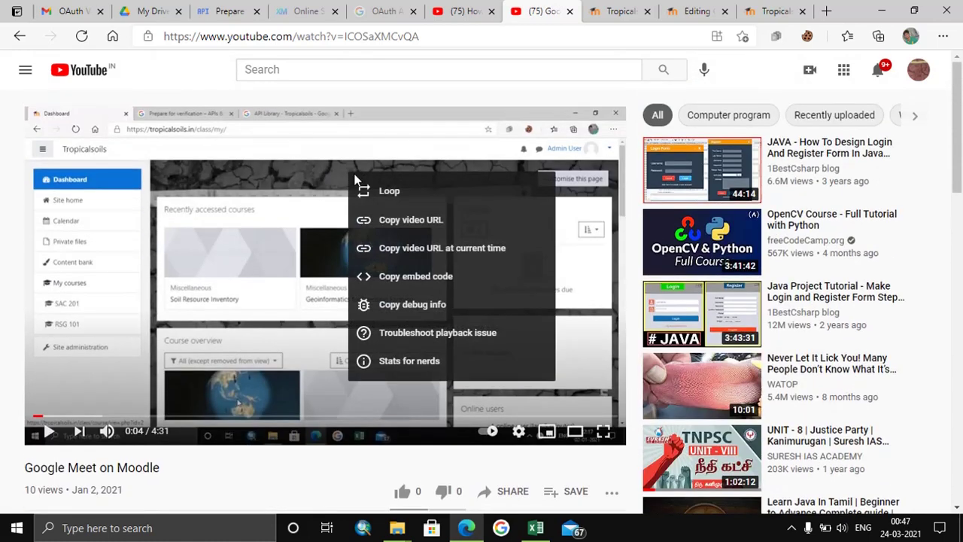
{"action": "left_click", "coordinate": [432, 228]}
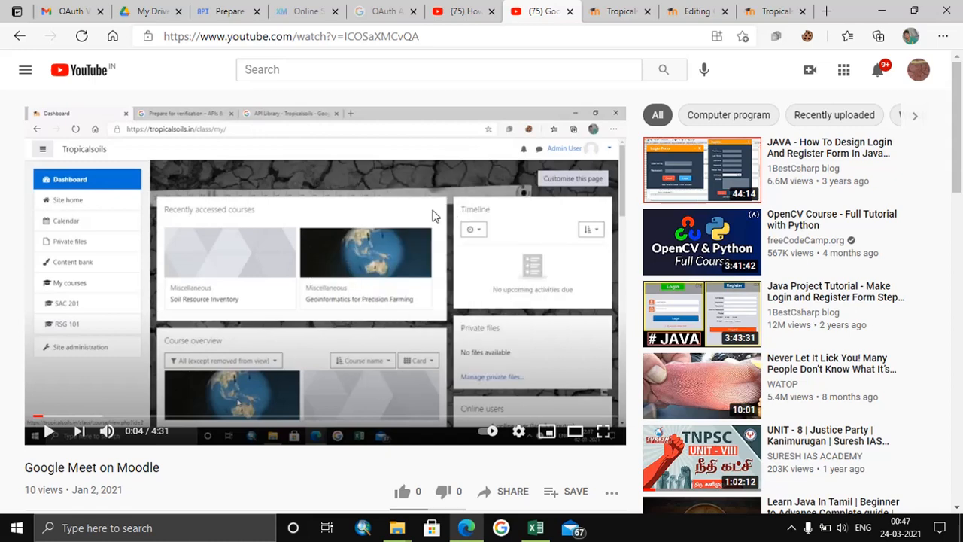
{"action": "left_click", "coordinate": [229, 11]}
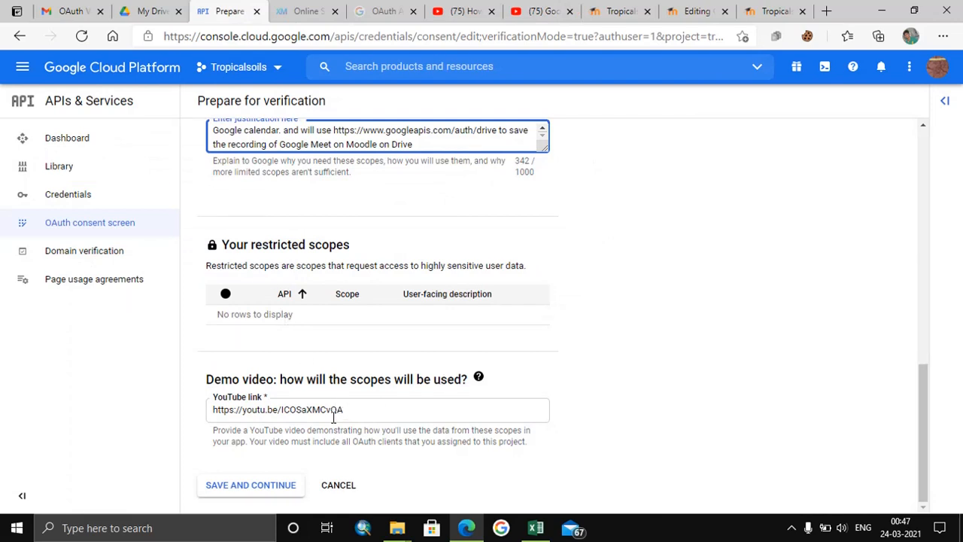
Save the Scopes and Optional info steps to reach Final review.
{"action": "left_click", "coordinate": [250, 484]}
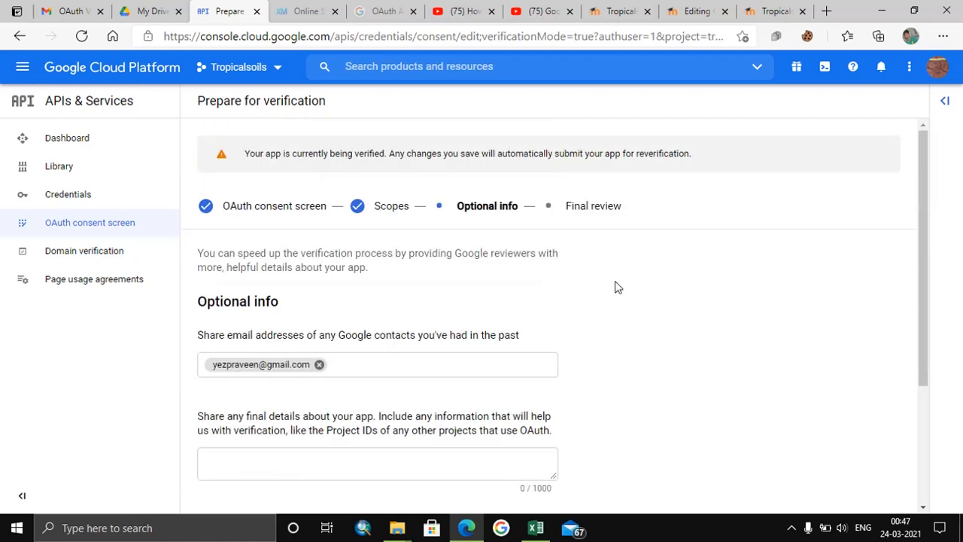
{"action": "scroll", "coordinate": [519, 331], "scroll_direction": "down", "scroll_amount": 2}
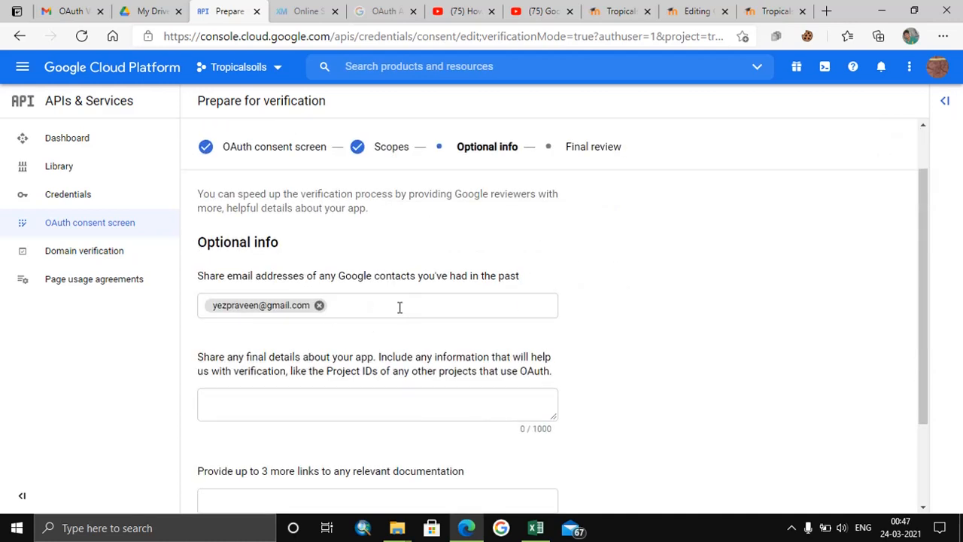
{"action": "scroll", "coordinate": [406, 308], "scroll_direction": "down", "scroll_amount": 2}
{"action": "left_click", "coordinate": [271, 486]}
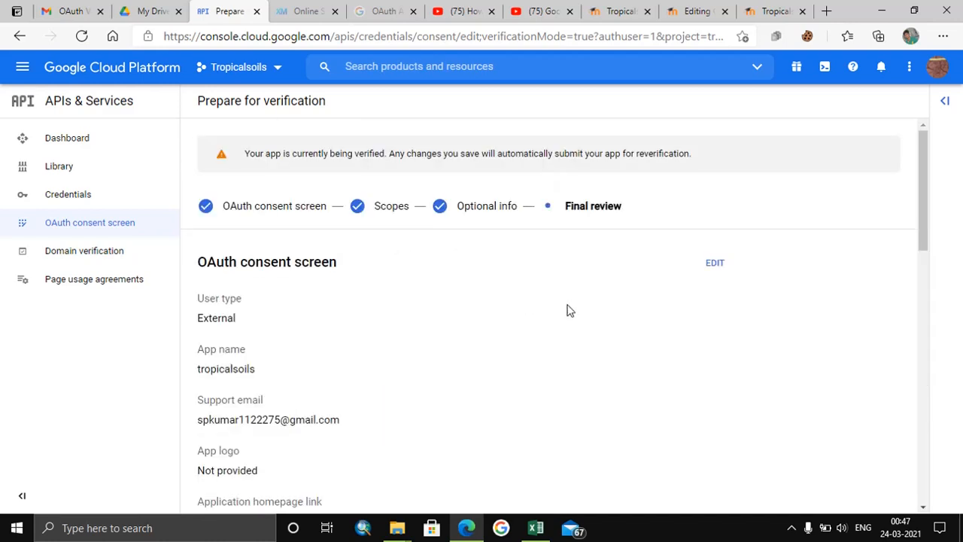
{"action": "scroll", "coordinate": [256, 339], "scroll_direction": "down", "scroll_amount": 2}
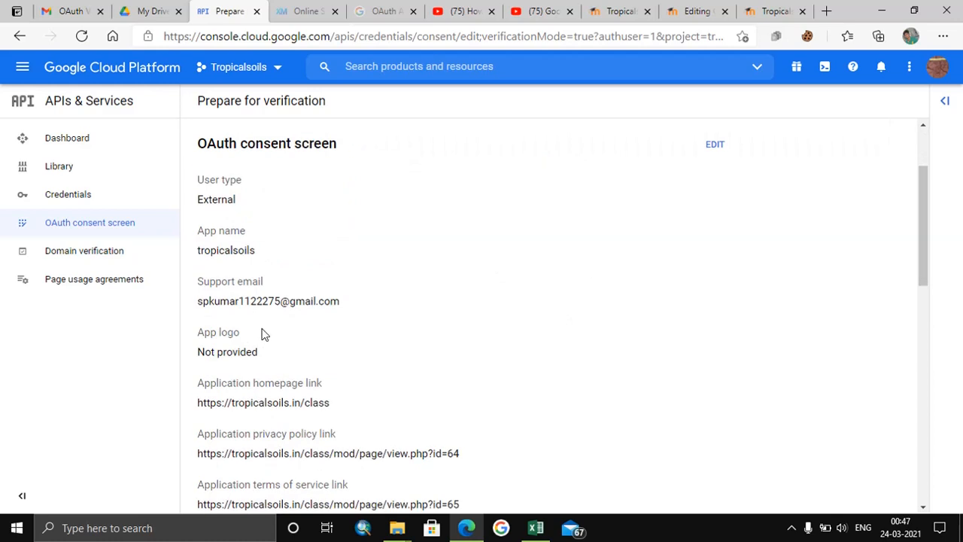
{"action": "scroll", "coordinate": [261, 333], "scroll_direction": "down", "scroll_amount": 2}
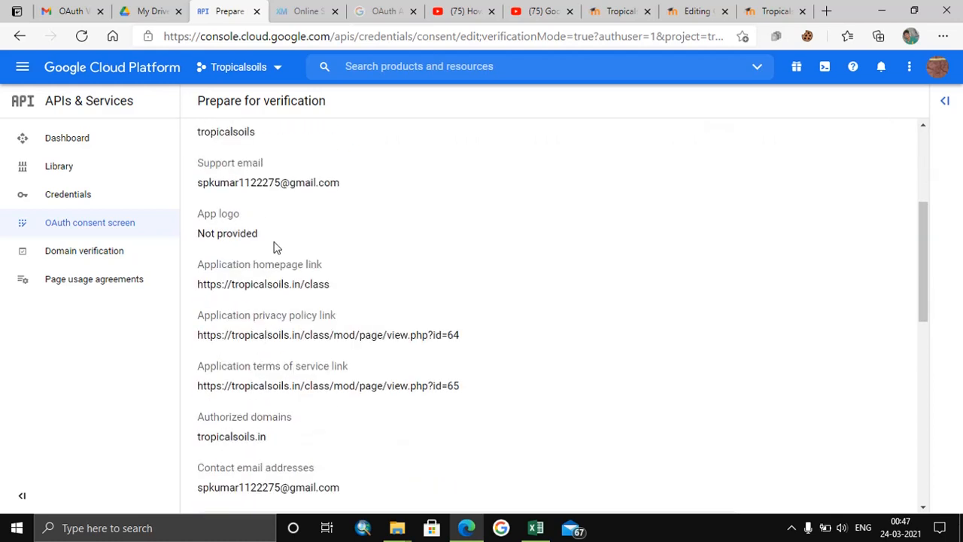
{"action": "scroll", "coordinate": [346, 238], "scroll_direction": "up", "scroll_amount": 2}
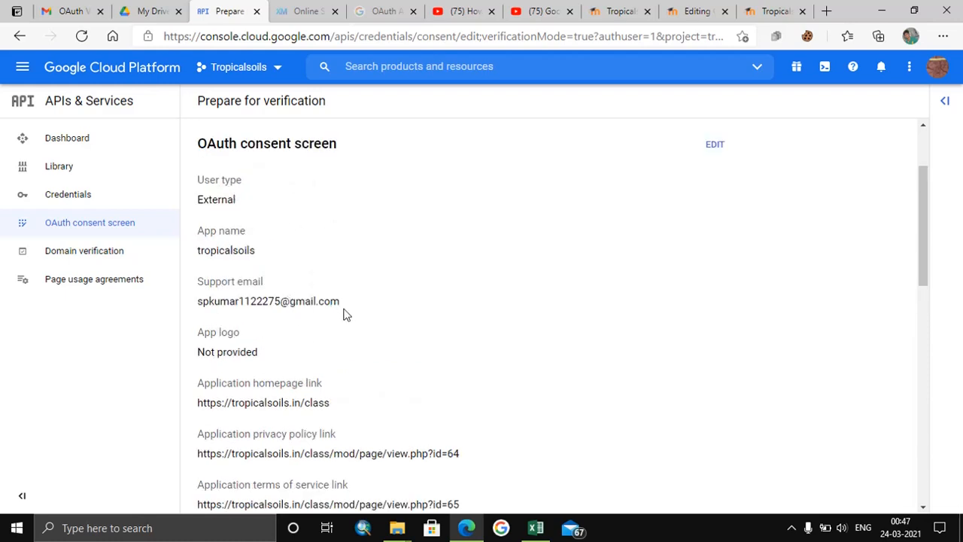
{"action": "scroll", "coordinate": [358, 365], "scroll_direction": "down", "scroll_amount": 2}
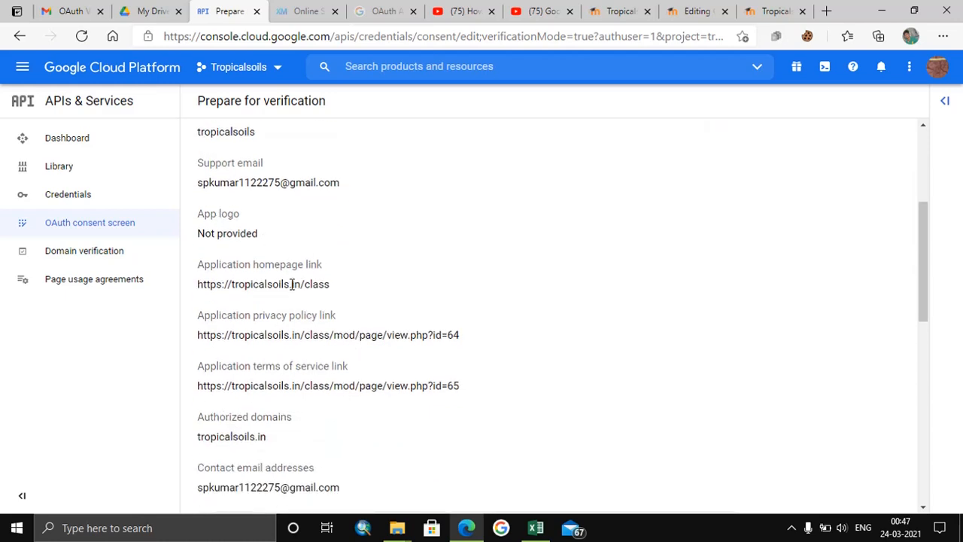
{"action": "scroll", "coordinate": [376, 325], "scroll_direction": "down", "scroll_amount": 2}
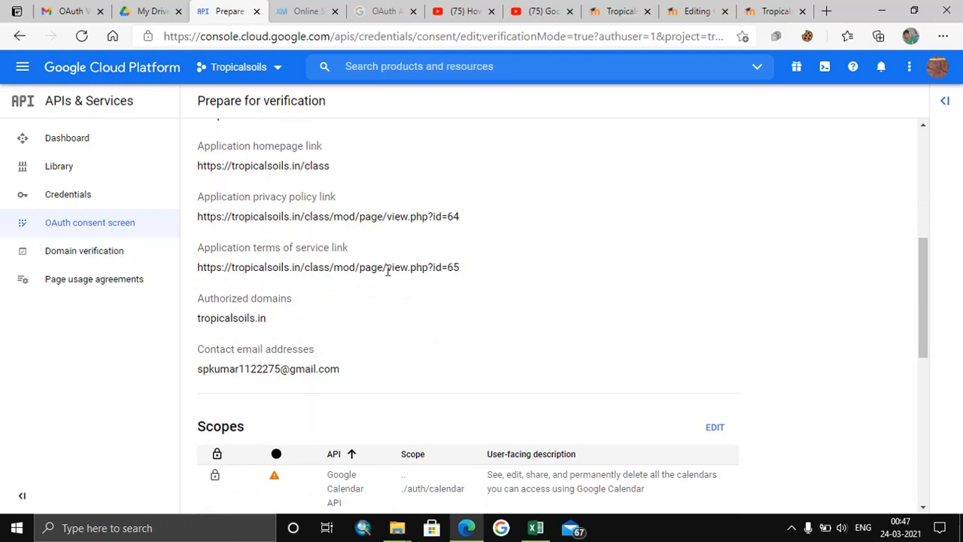
{"action": "scroll", "coordinate": [293, 331], "scroll_direction": "down", "scroll_amount": 1}
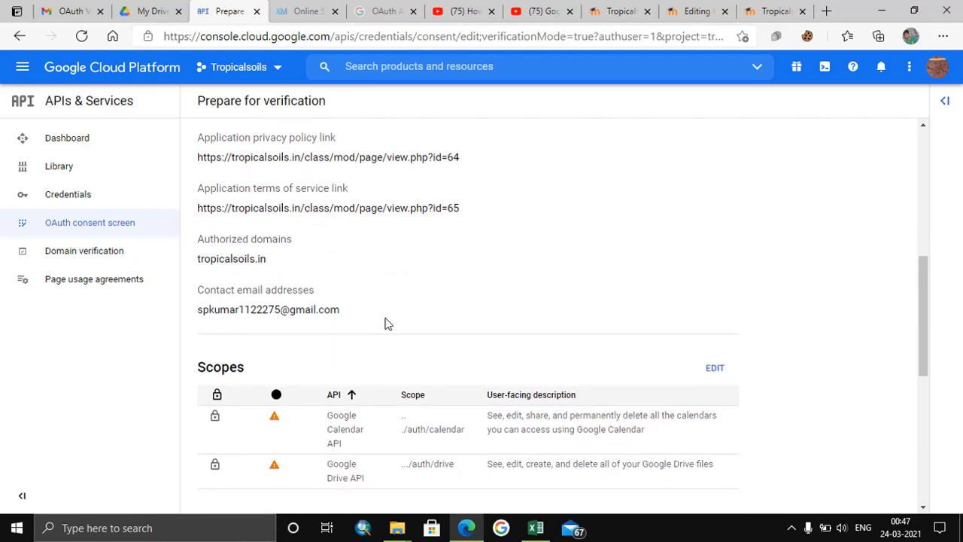
{"action": "scroll", "coordinate": [417, 316], "scroll_direction": "down", "scroll_amount": 2}
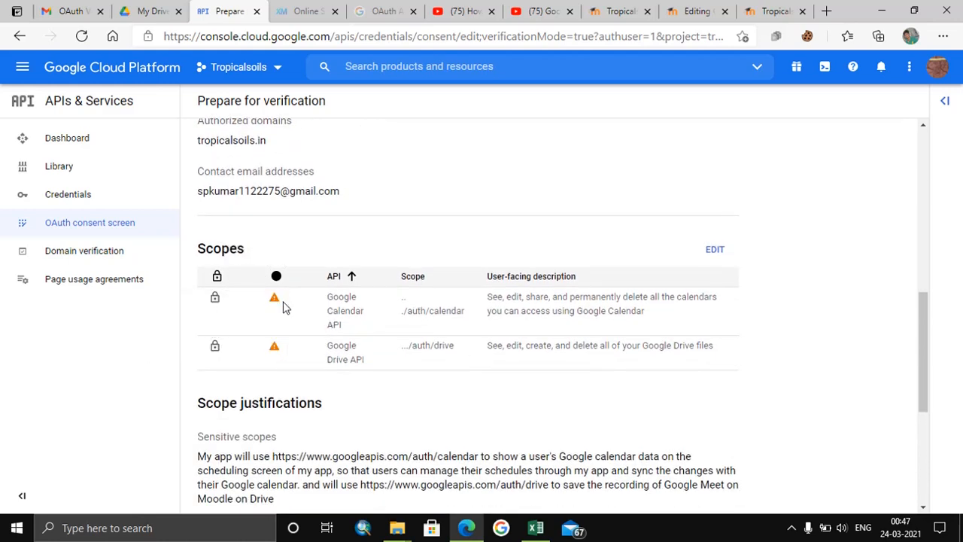
{"action": "mouse_move", "coordinate": [273, 465]}
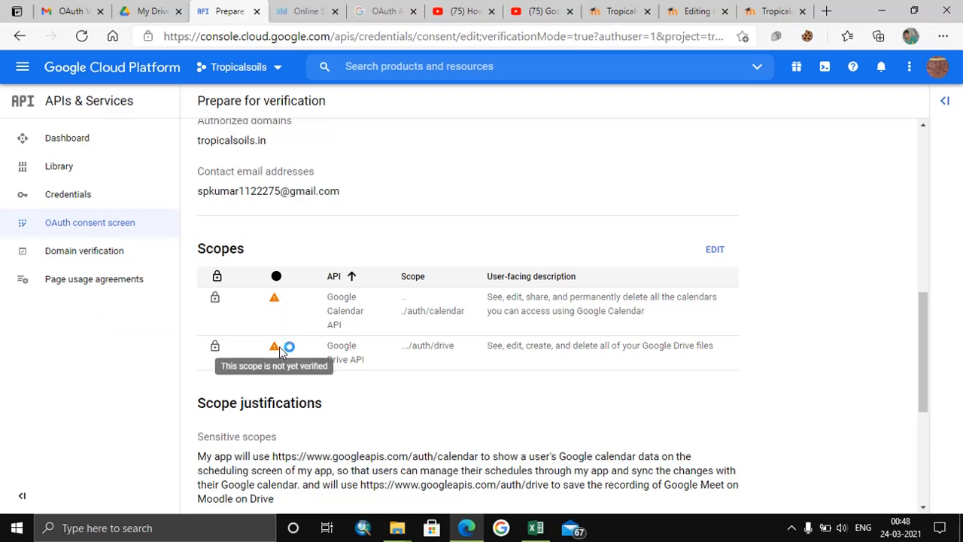
{"action": "scroll", "coordinate": [467, 353], "scroll_direction": "down", "scroll_amount": 2}
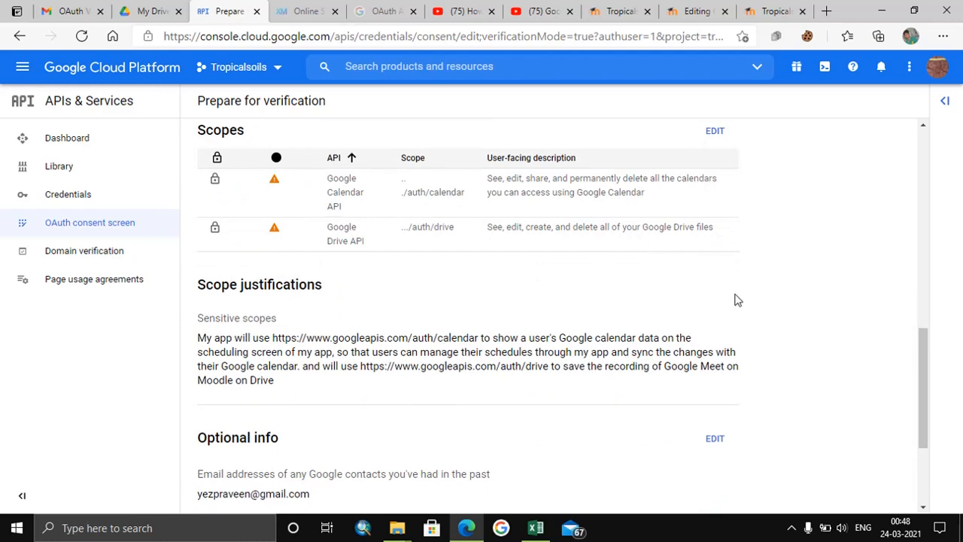
{"action": "scroll", "coordinate": [743, 301], "scroll_direction": "down", "scroll_amount": 1}
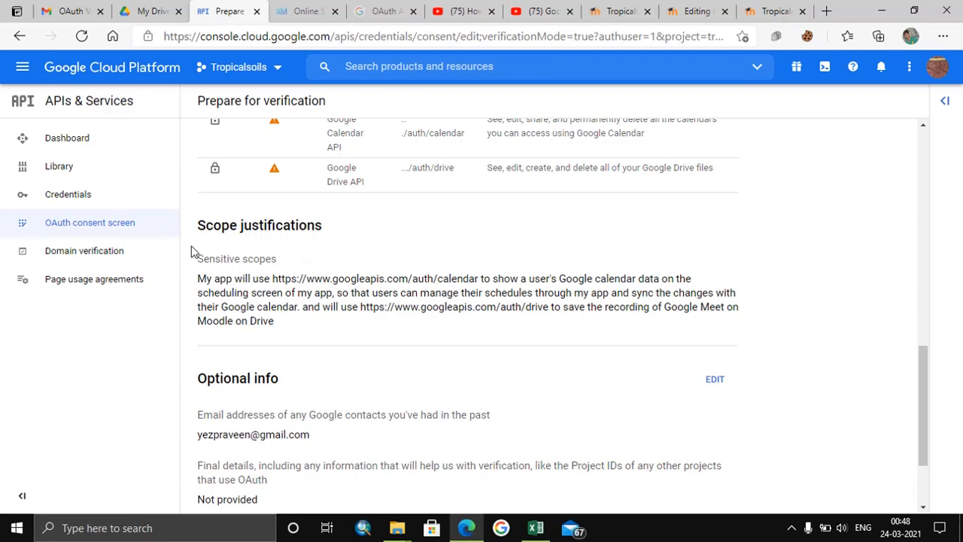
{"action": "scroll", "coordinate": [332, 335], "scroll_direction": "down", "scroll_amount": 1}
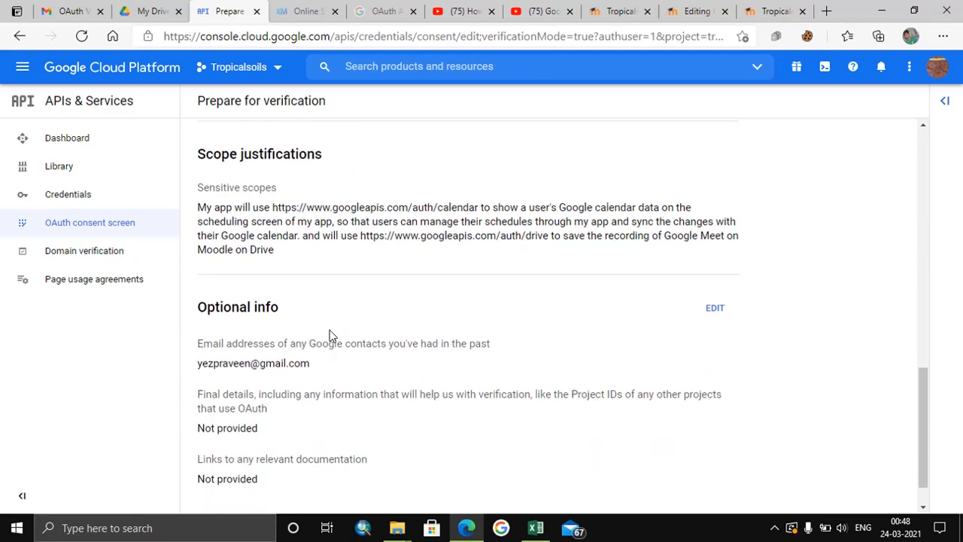
{"action": "scroll", "coordinate": [331, 335], "scroll_direction": "down", "scroll_amount": 1}
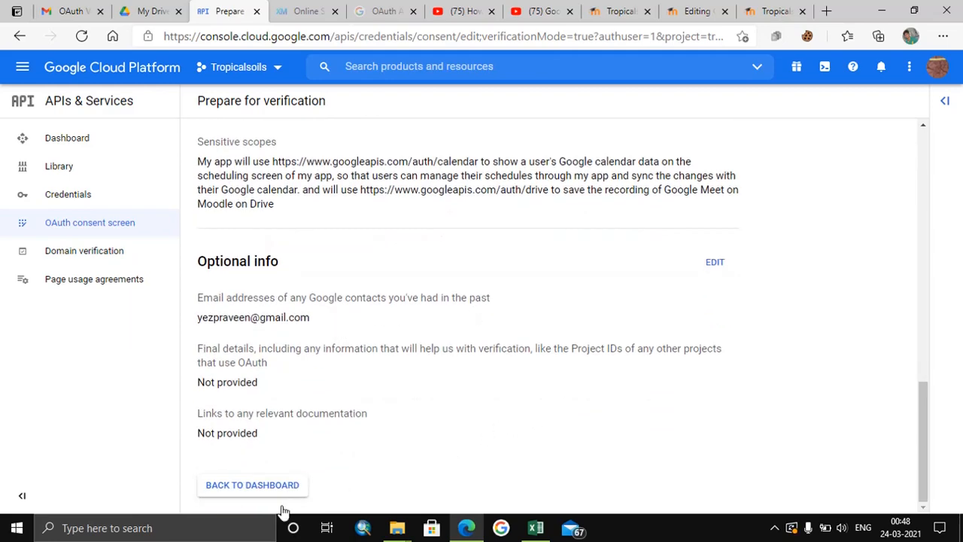
{"action": "scroll", "coordinate": [644, 411], "scroll_direction": "up", "scroll_amount": 4}
{"action": "scroll", "coordinate": [644, 410], "scroll_direction": "up", "scroll_amount": 3}
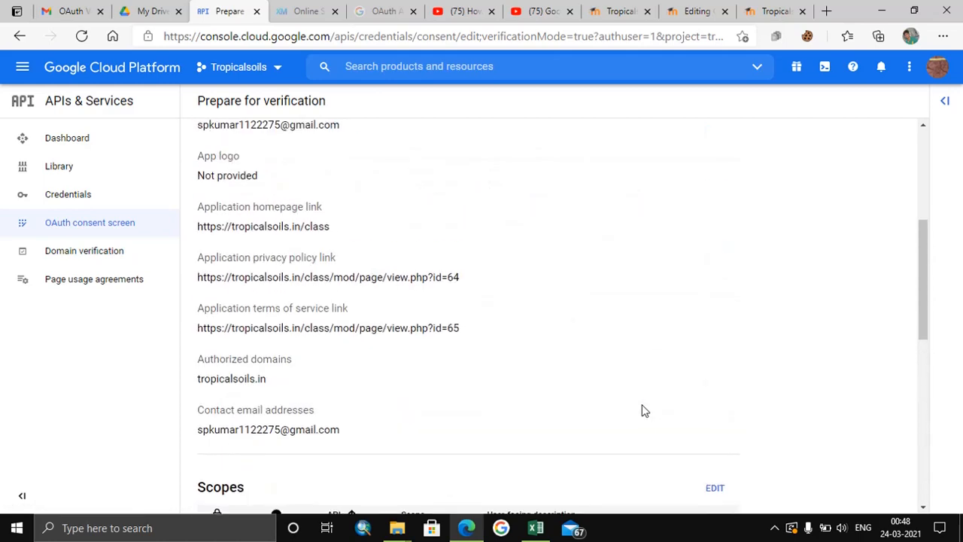
{"action": "scroll", "coordinate": [644, 410], "scroll_direction": "up", "scroll_amount": 3}
{"action": "scroll", "coordinate": [564, 346], "scroll_direction": "down", "scroll_amount": 5}
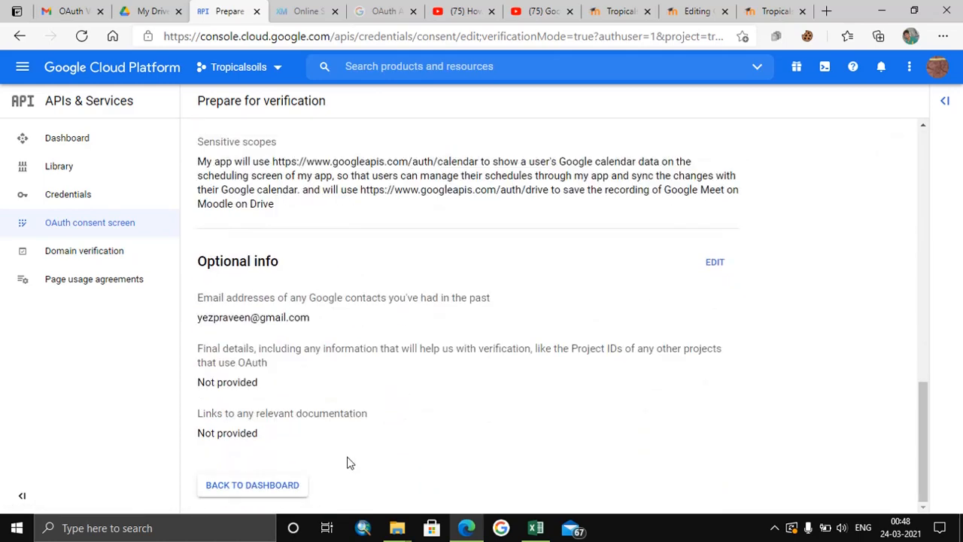